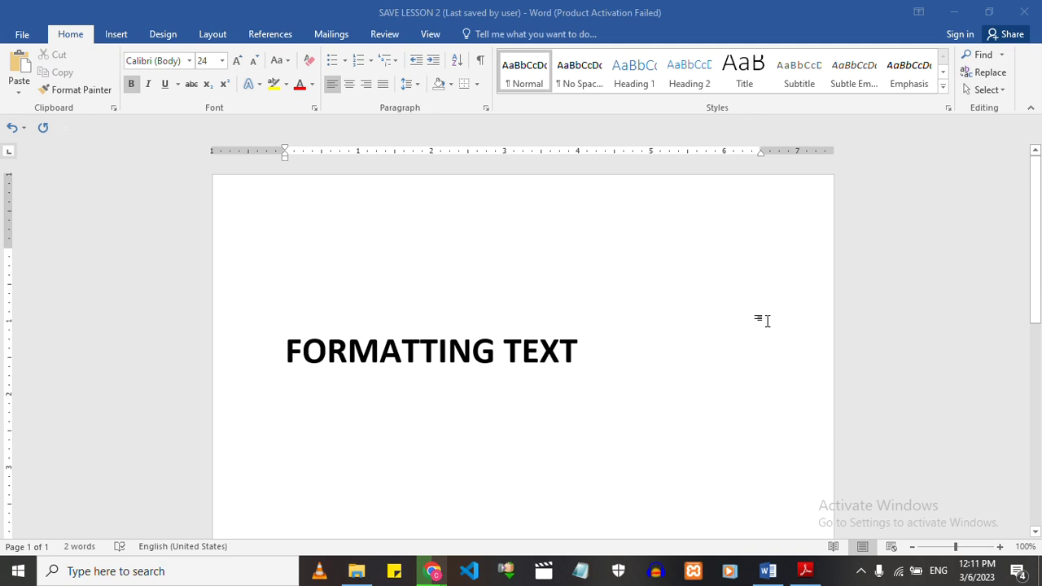
Set the font size of the FORMATTING TEXT heading to 18
{"action": "left_click", "coordinate": [595, 348]}
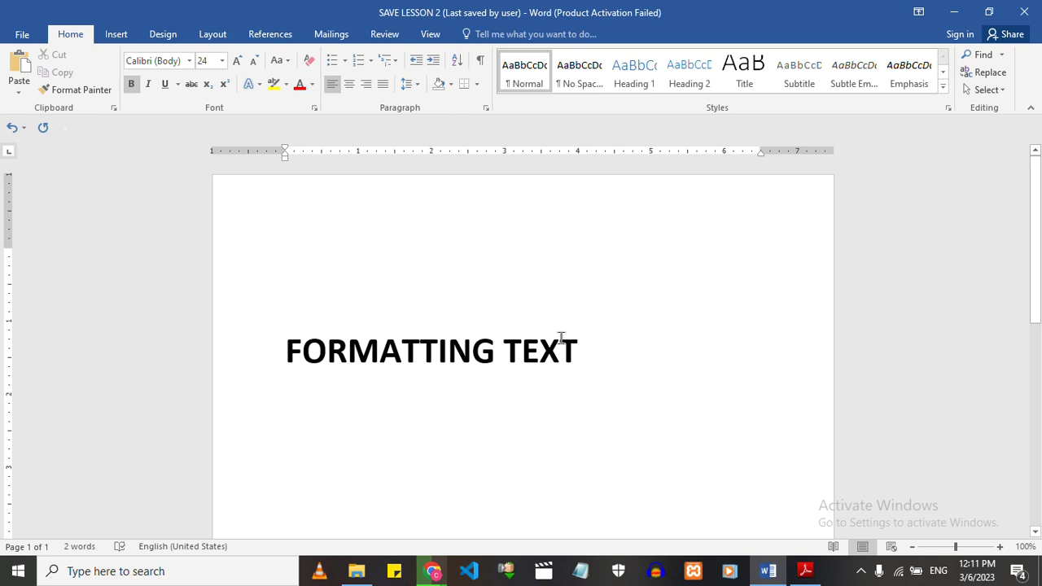
{"action": "left_click_drag", "start_coordinate": [285, 350], "coordinate": [588, 389]}
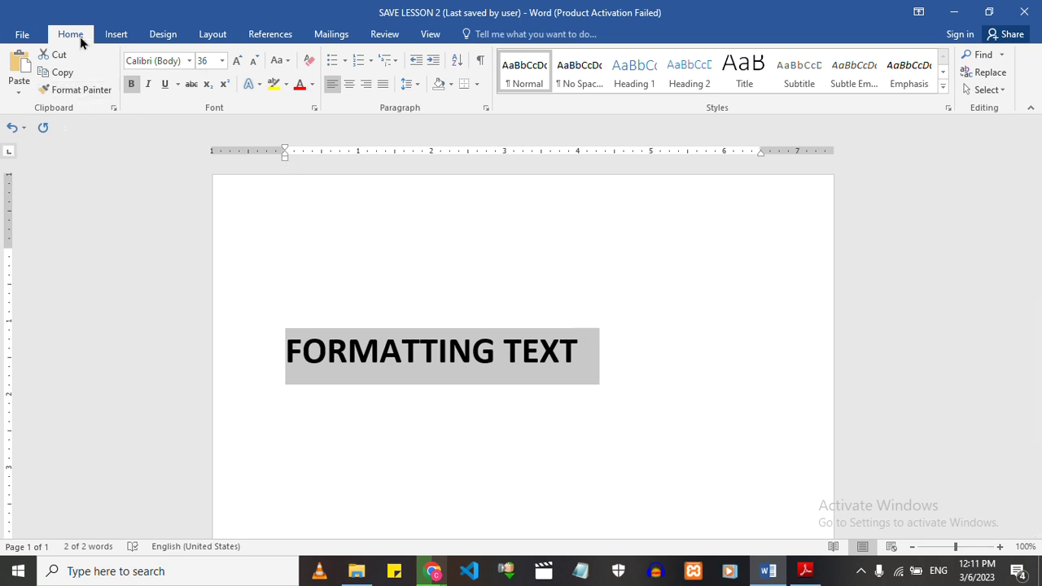
{"action": "left_click", "coordinate": [222, 64]}
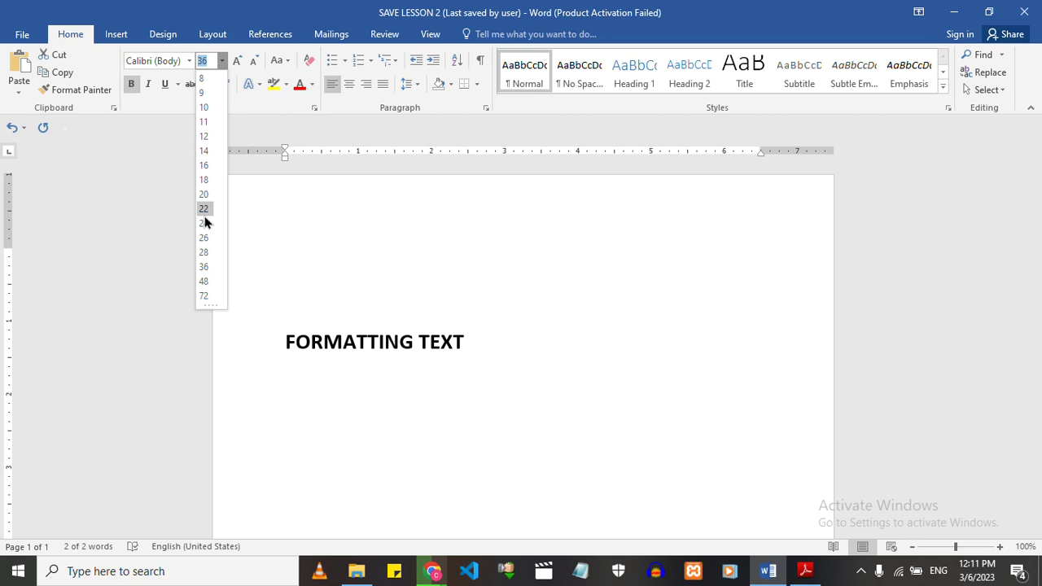
{"action": "left_click", "coordinate": [204, 180]}
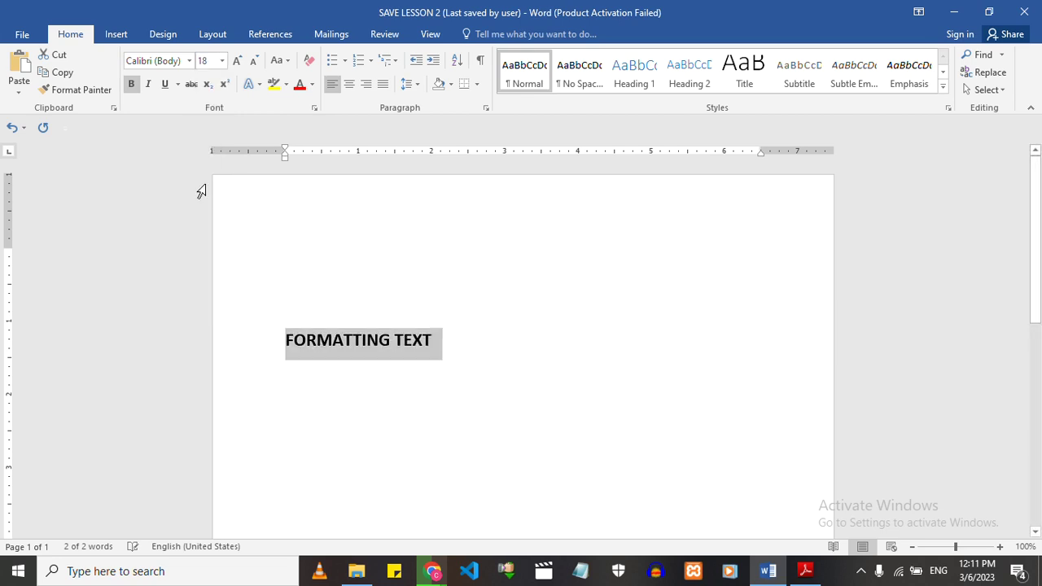
{"action": "left_click", "coordinate": [222, 61]}
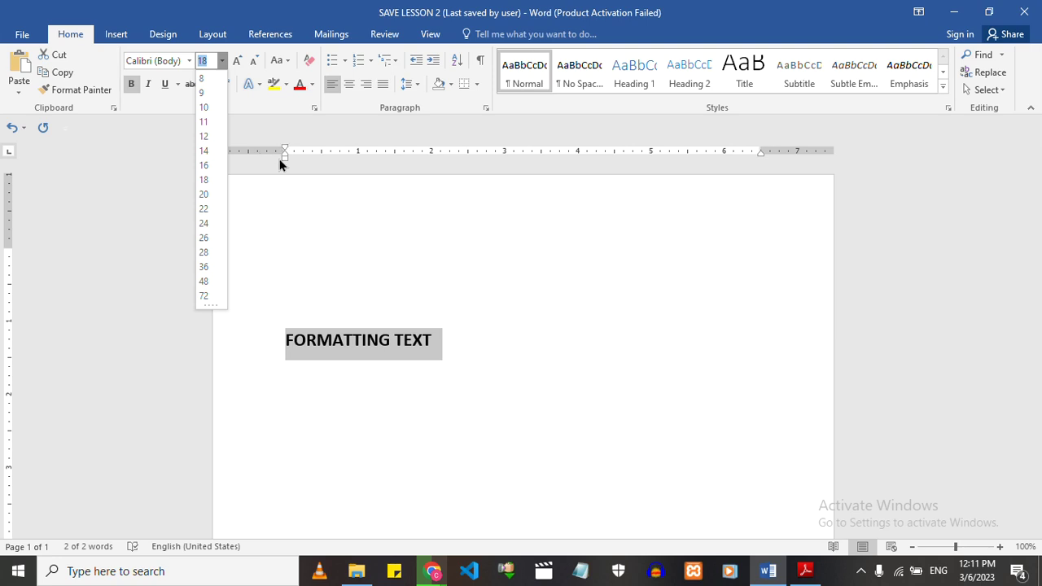
{"action": "left_click", "coordinate": [268, 203]}
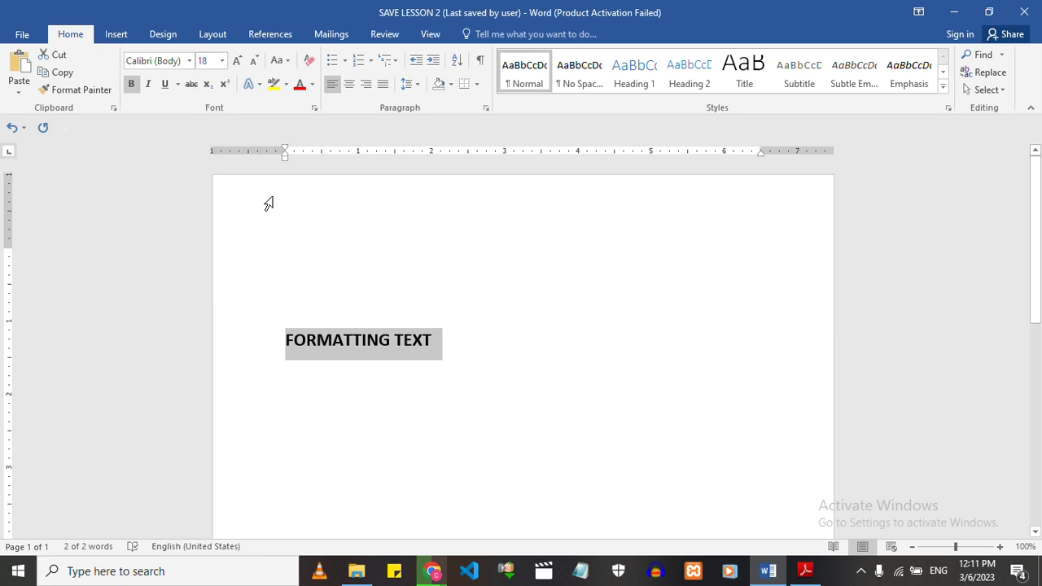
Enlarge the selected heading's font size in increments to 80, and reduce it in increments to 48
{"action": "left_click", "coordinate": [236, 62]}
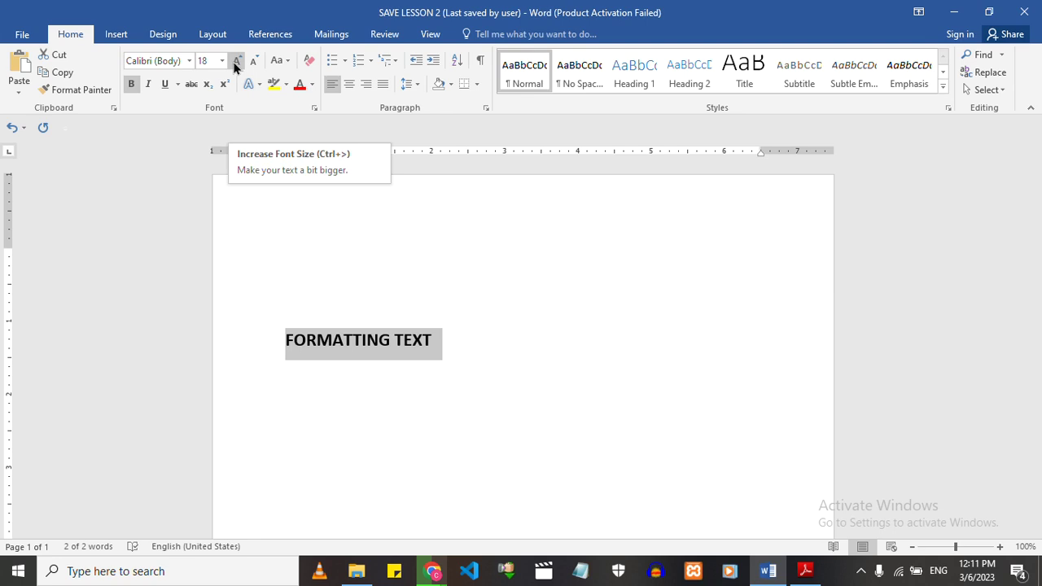
{"action": "left_click", "coordinate": [236, 62]}
{"action": "left_click", "coordinate": [236, 62]}
{"action": "left_click", "coordinate": [236, 62]}
{"action": "left_click", "coordinate": [236, 62]}
{"action": "left_click", "coordinate": [236, 62]}
{"action": "left_click", "coordinate": [236, 62]}
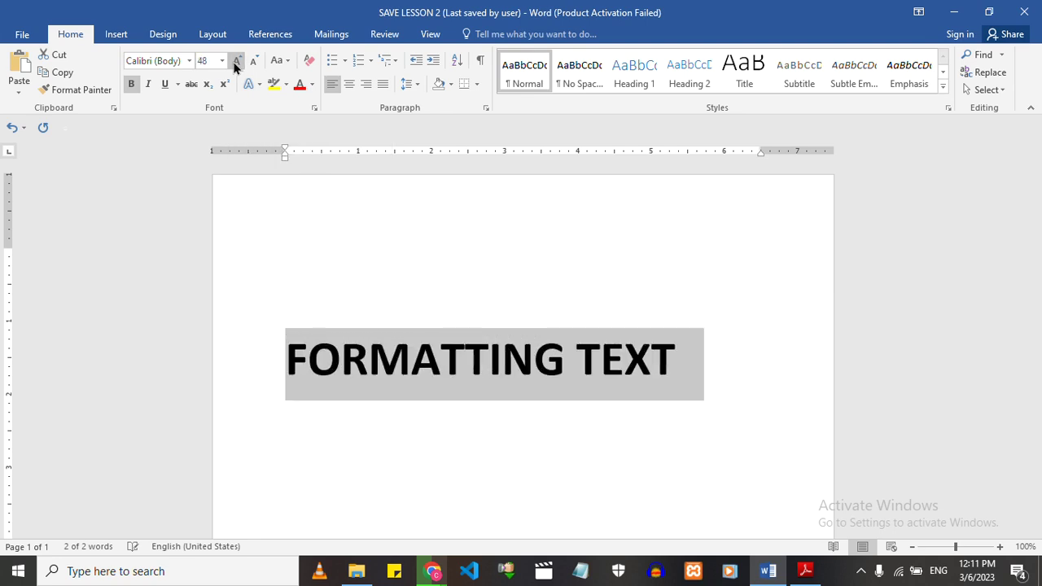
{"action": "left_click", "coordinate": [236, 61]}
{"action": "left_click", "coordinate": [237, 62]}
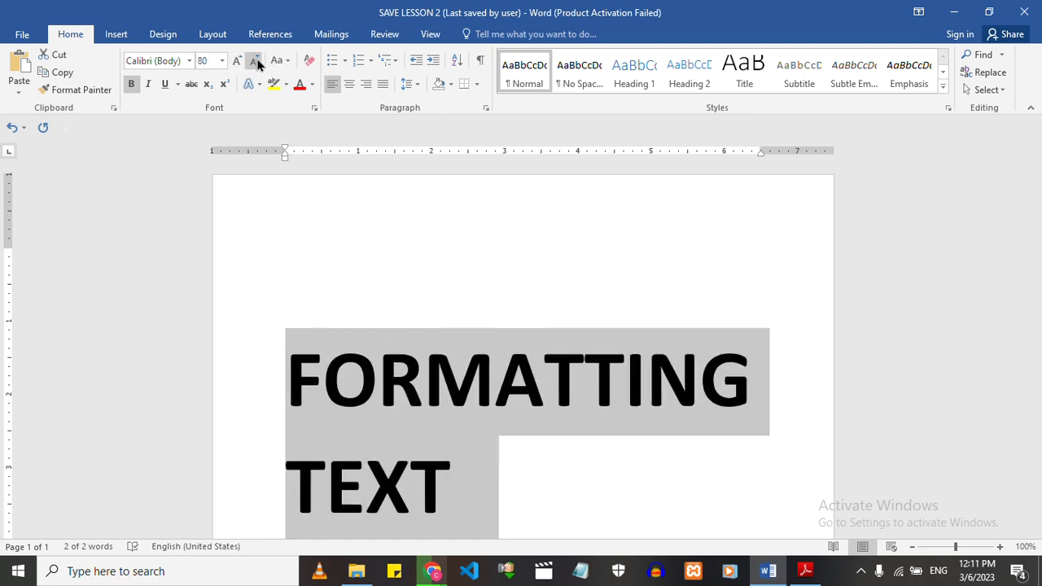
{"action": "left_click", "coordinate": [255, 62]}
{"action": "left_click", "coordinate": [255, 61]}
{"action": "left_click", "coordinate": [255, 61]}
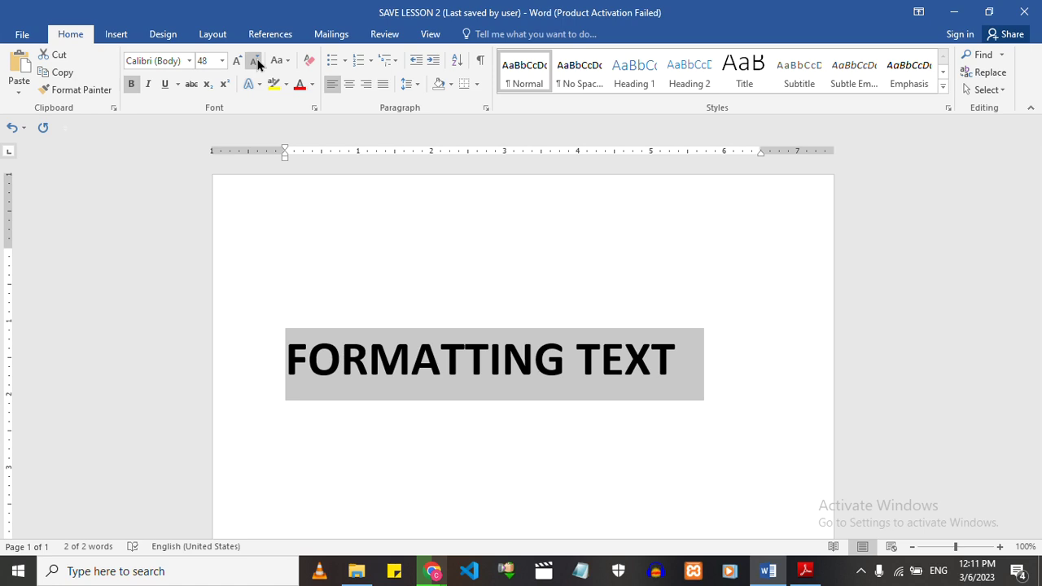
Change the heading's font to Bahnschrift Light
{"action": "left_click", "coordinate": [189, 60]}
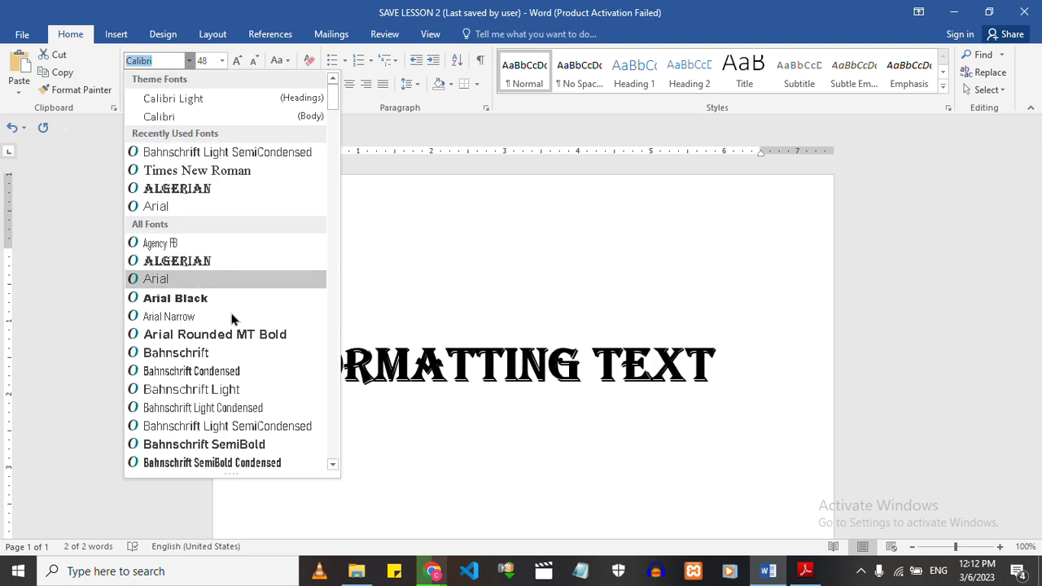
{"action": "left_click", "coordinate": [217, 397]}
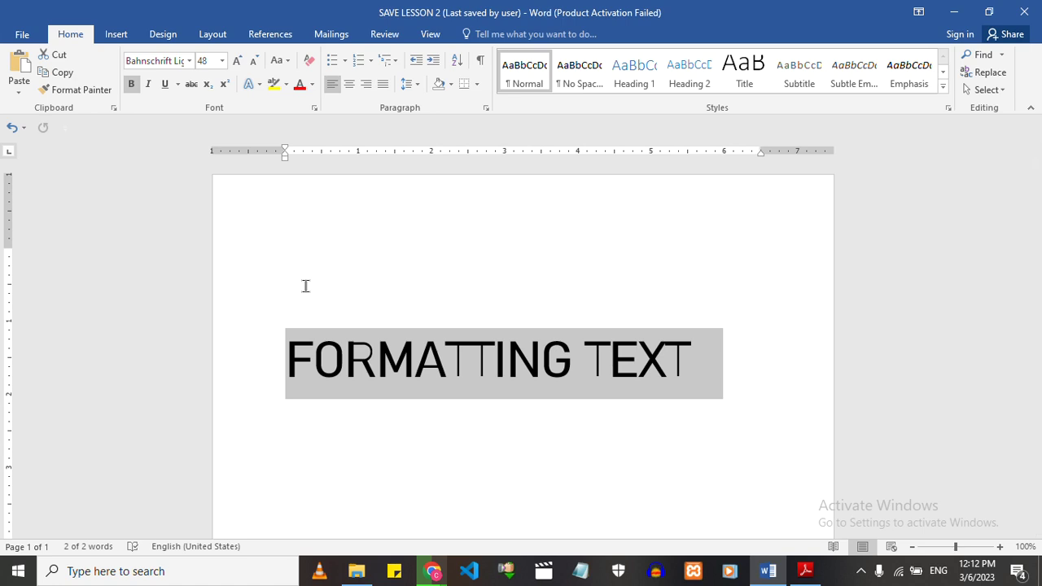
{"action": "left_click", "coordinate": [328, 296]}
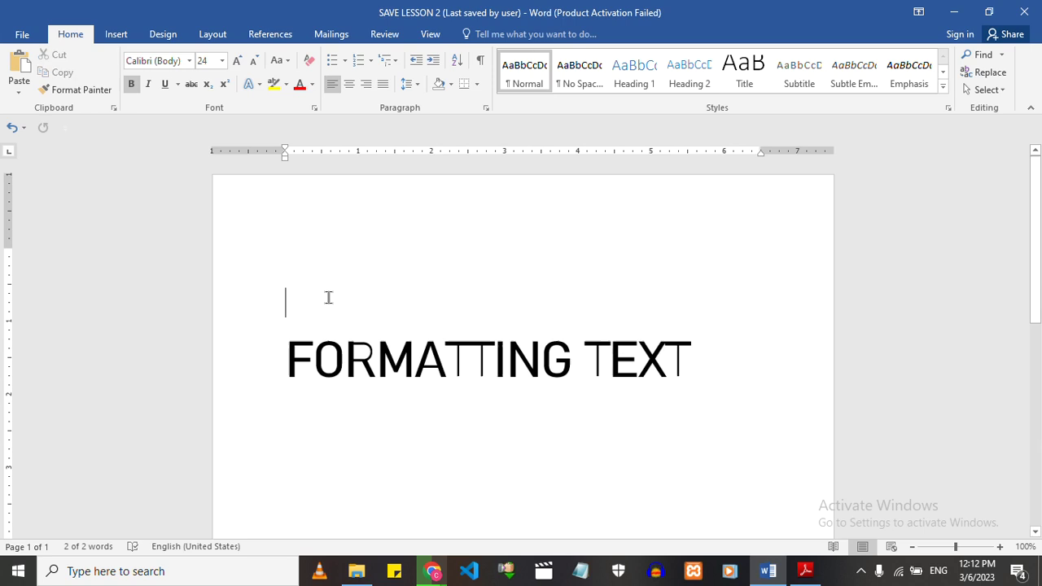
Try red and a blue theme shade on the heading, and settle on the standard orange font colour
{"action": "left_click", "coordinate": [261, 356]}
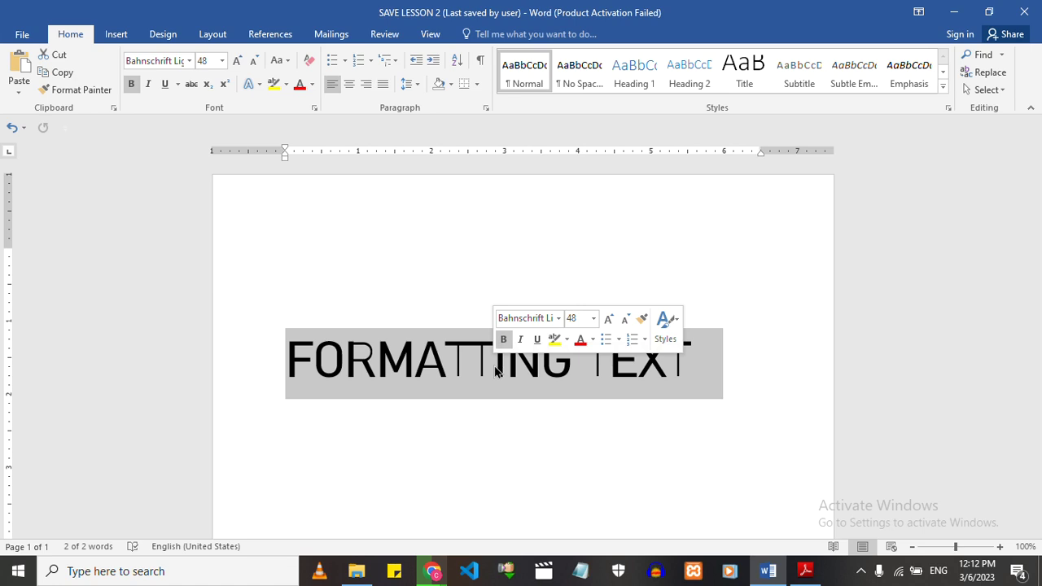
{"action": "left_click", "coordinate": [299, 91]}
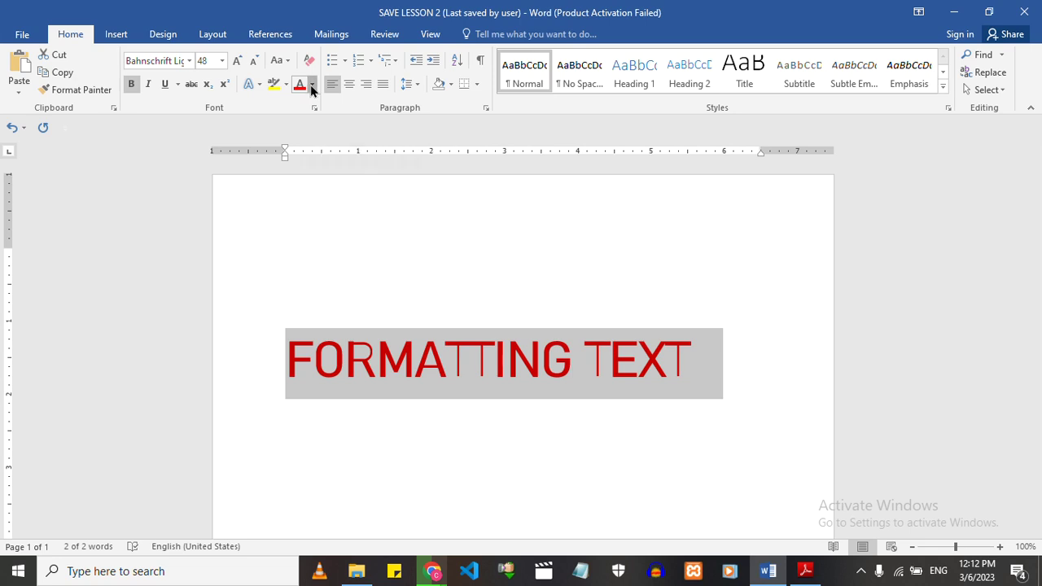
{"action": "left_click", "coordinate": [311, 86]}
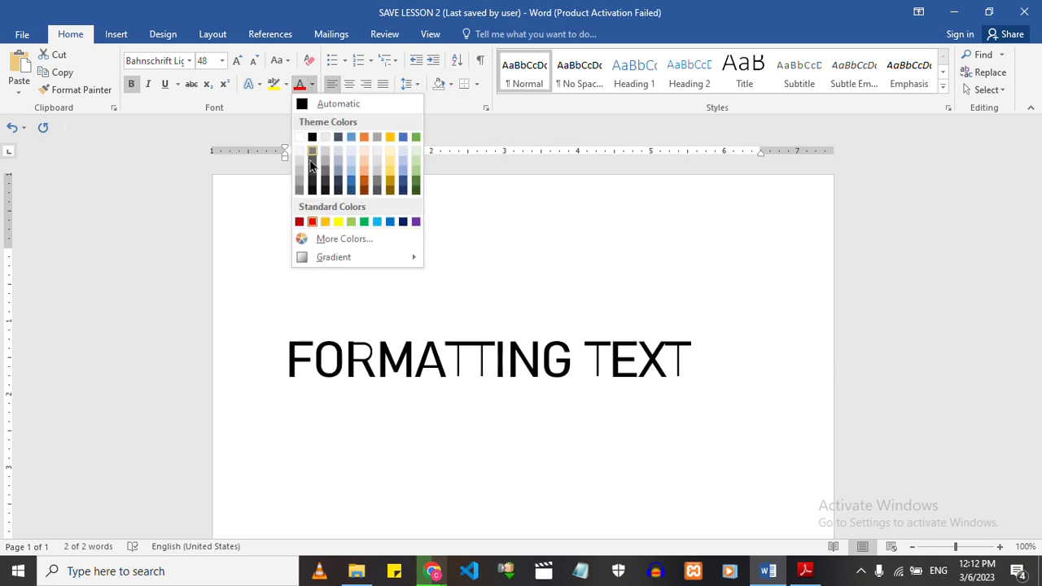
{"action": "left_click", "coordinate": [409, 174]}
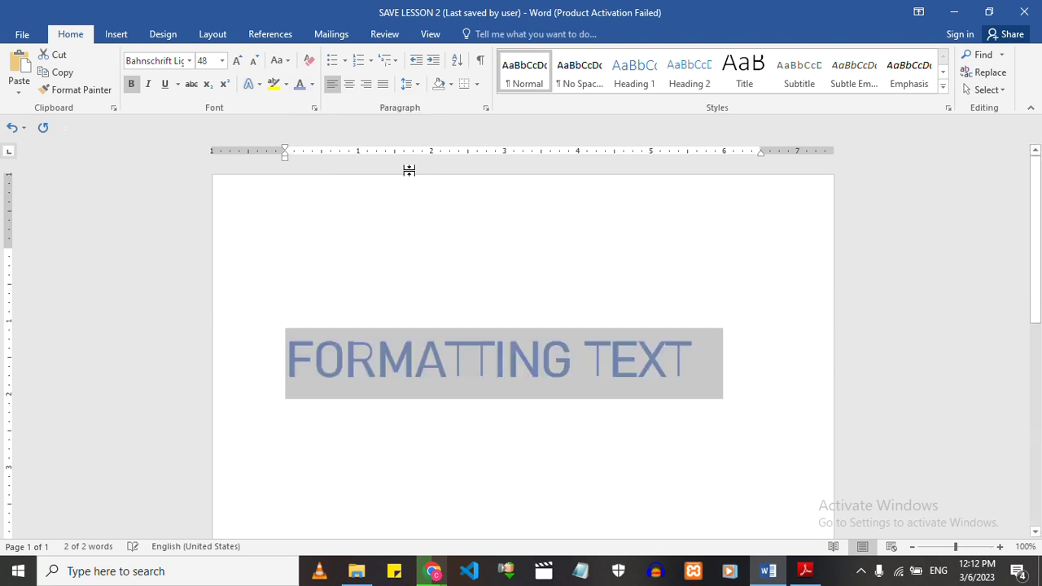
{"action": "left_click", "coordinate": [311, 85]}
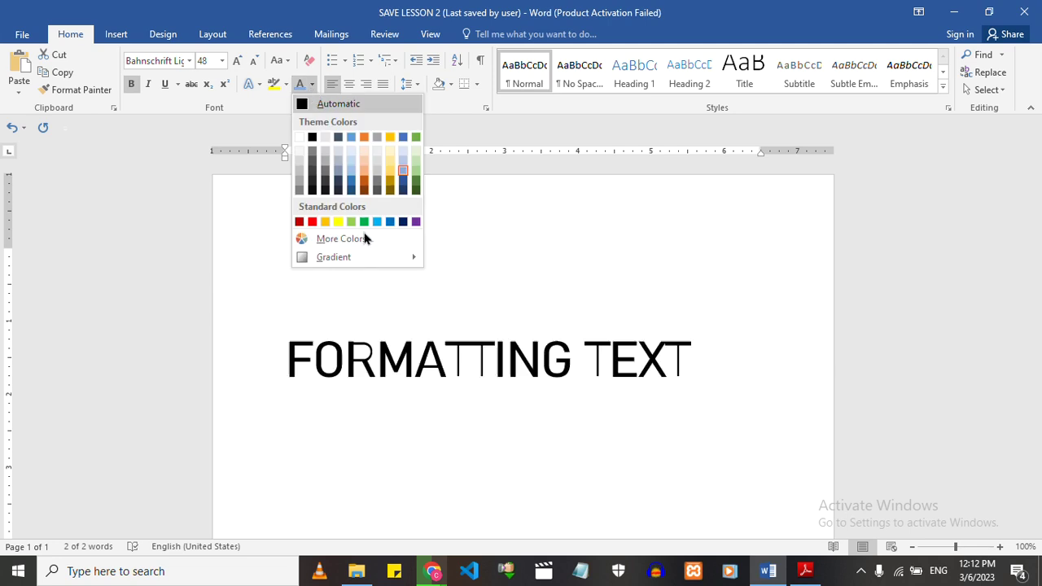
{"action": "left_click", "coordinate": [325, 222]}
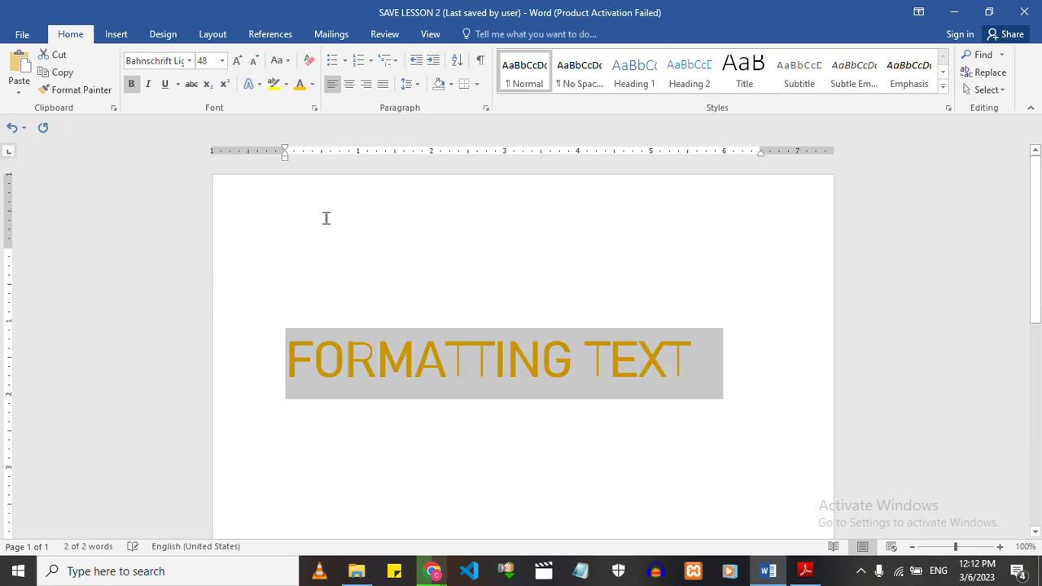
{"action": "left_click", "coordinate": [362, 314]}
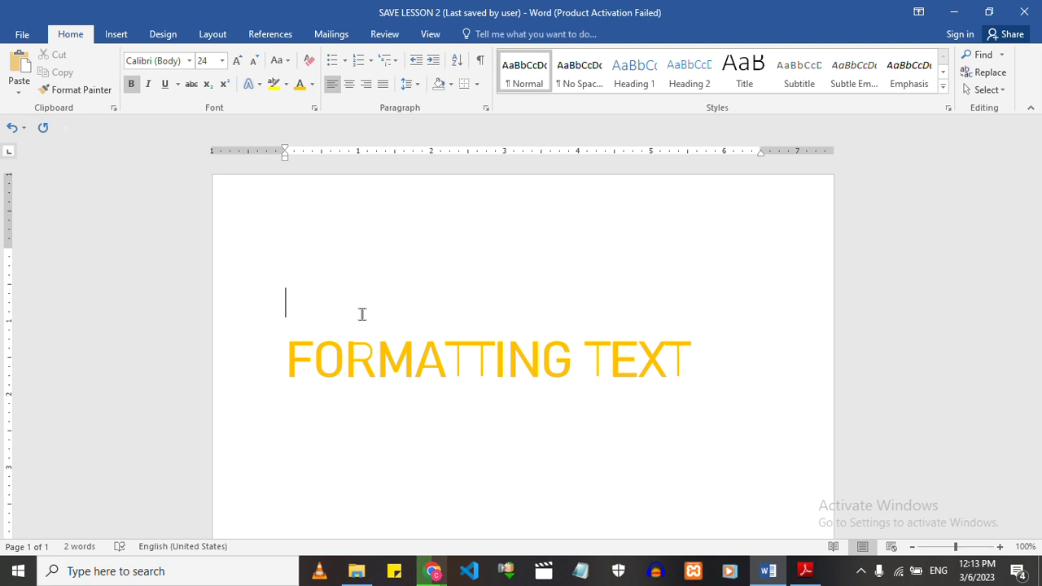
Turn the FORMATTING TEXT heading's bold formatting off and back on
{"action": "left_click", "coordinate": [301, 337]}
{"action": "left_click_drag", "start_coordinate": [286, 342], "coordinate": [702, 342]}
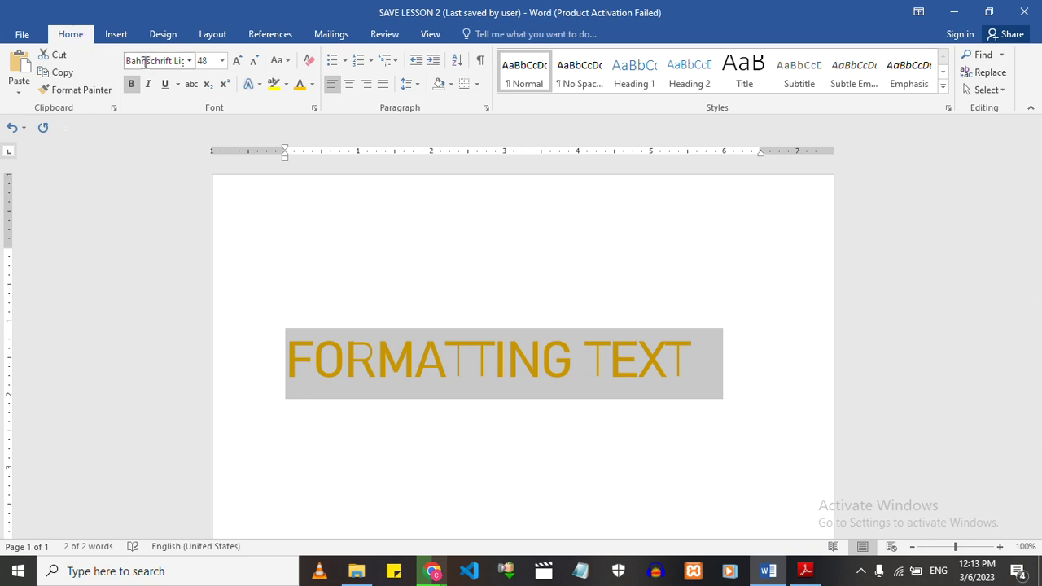
{"action": "left_click", "coordinate": [132, 84]}
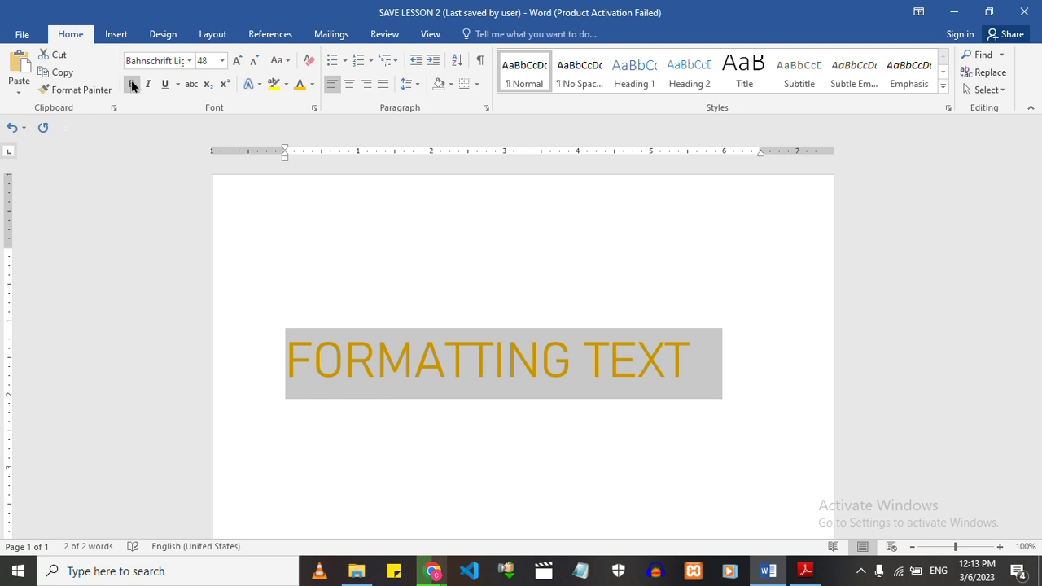
{"action": "left_click", "coordinate": [131, 83]}
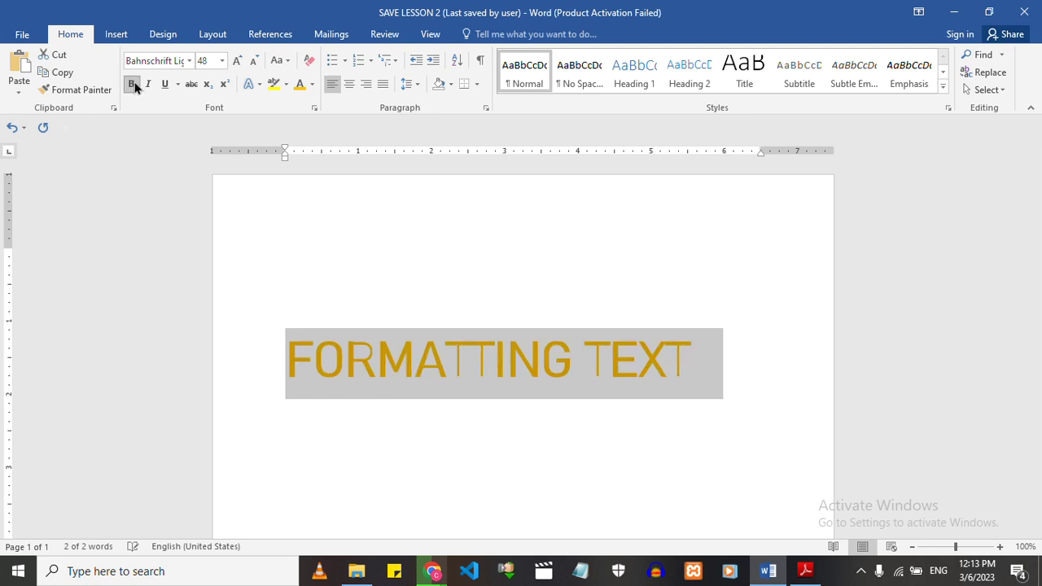
{"action": "left_click", "coordinate": [317, 263]}
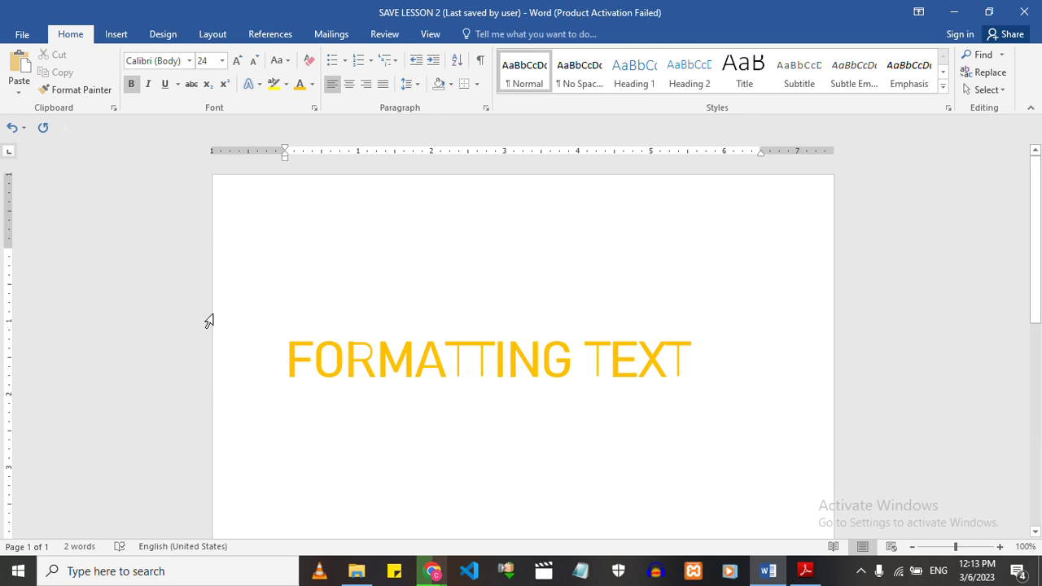
Italicize the FORMATTING TEXT heading
{"action": "left_click_drag", "start_coordinate": [277, 328], "coordinate": [690, 372]}
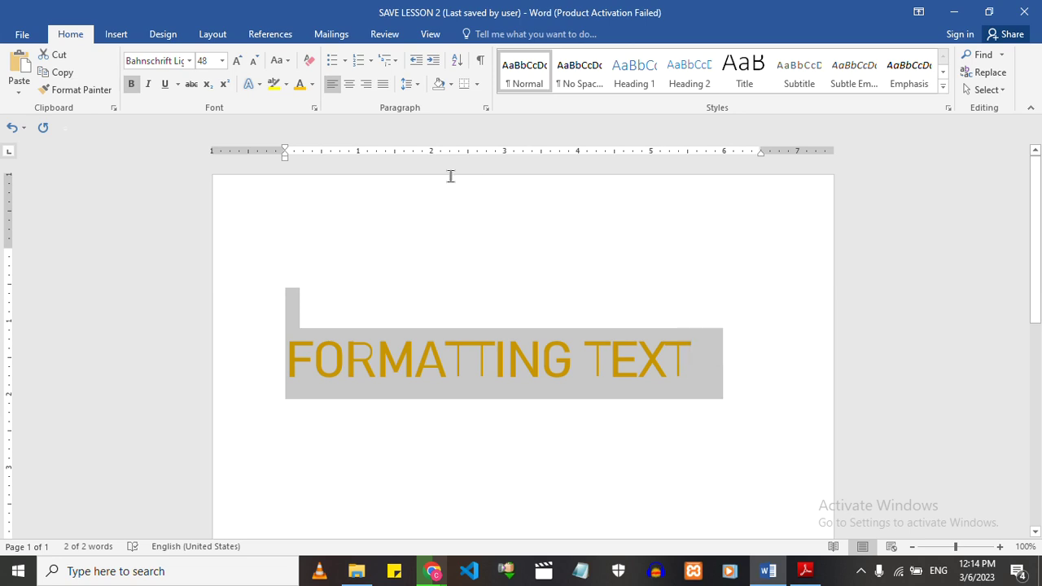
{"action": "left_click", "coordinate": [148, 85]}
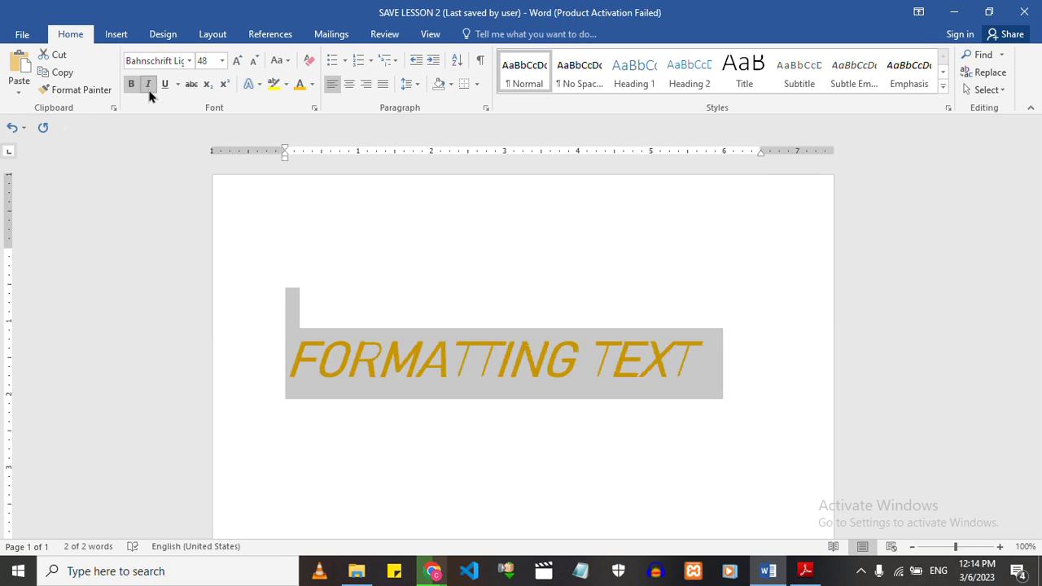
{"action": "left_click", "coordinate": [298, 239]}
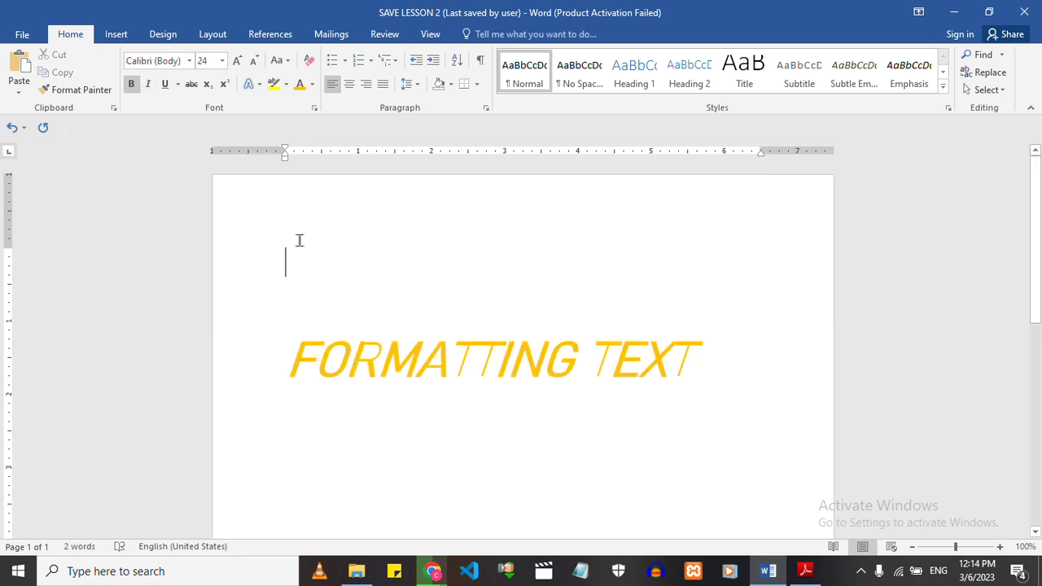
Underline the FORMATTING TEXT heading
{"action": "left_click", "coordinate": [255, 375]}
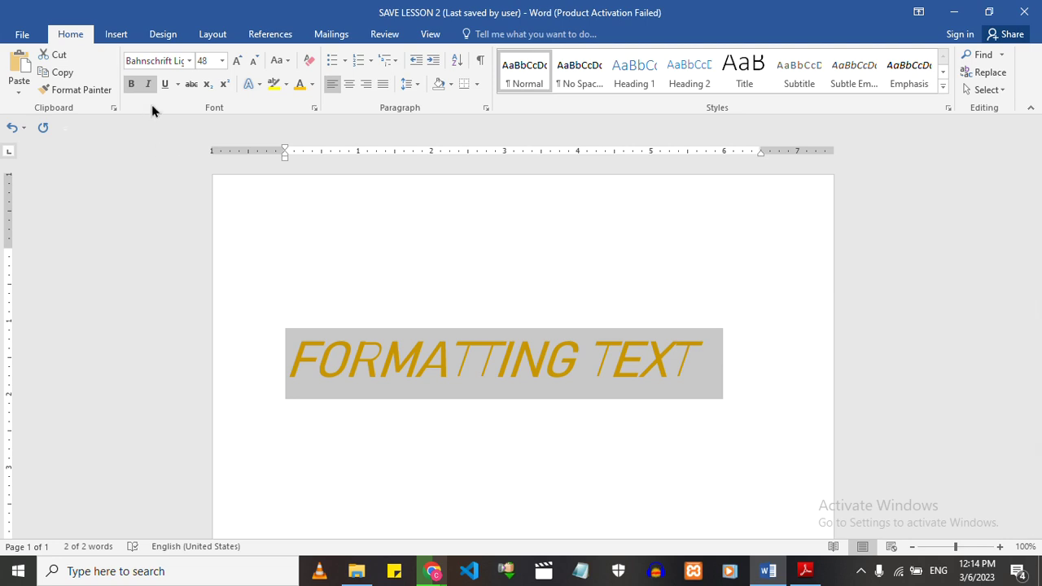
{"action": "left_click", "coordinate": [165, 86]}
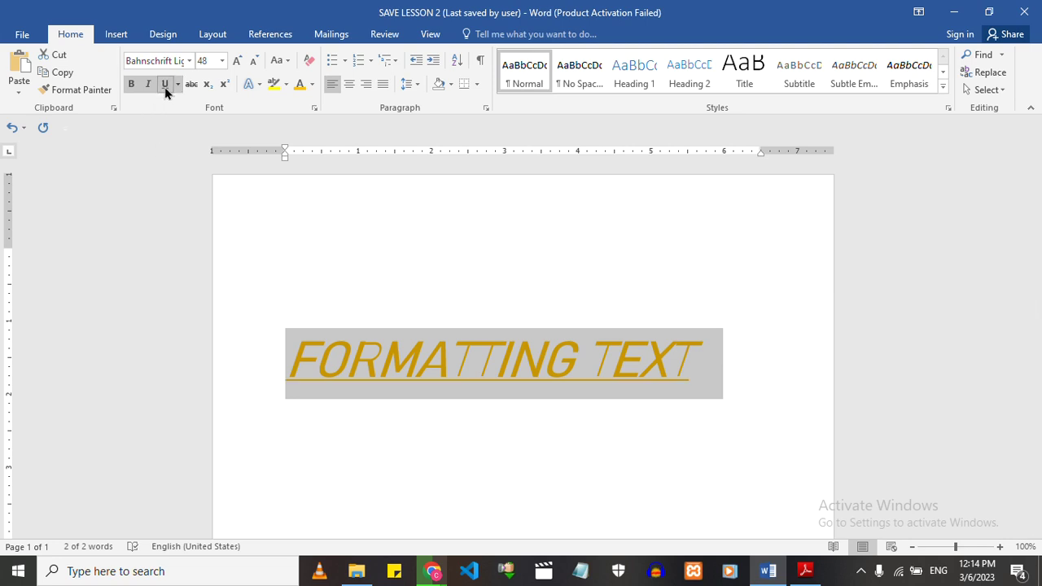
{"action": "left_click", "coordinate": [368, 289]}
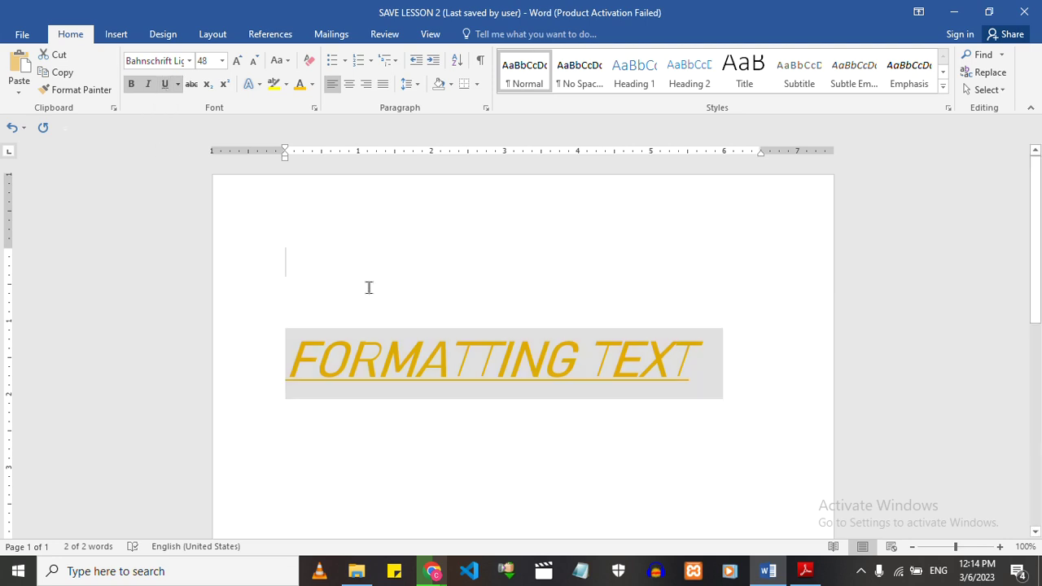
Add the line "CONTROL KEY +B = BOLD" two paragraphs below the FORMATTING TEXT heading
{"action": "left_click", "coordinate": [770, 391]}
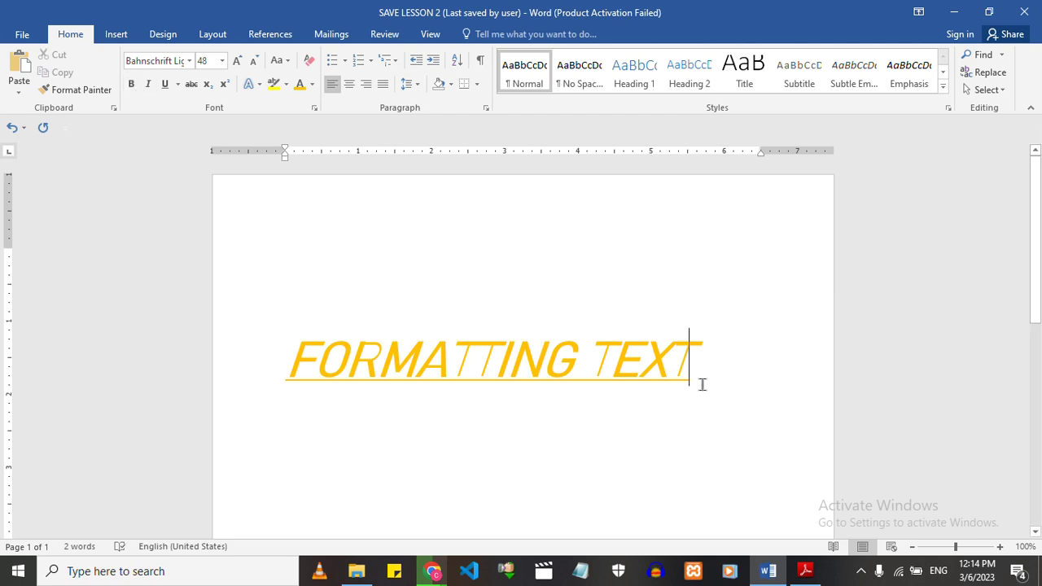
{"action": "key", "text": "Return"}
{"action": "key", "text": "Return"}
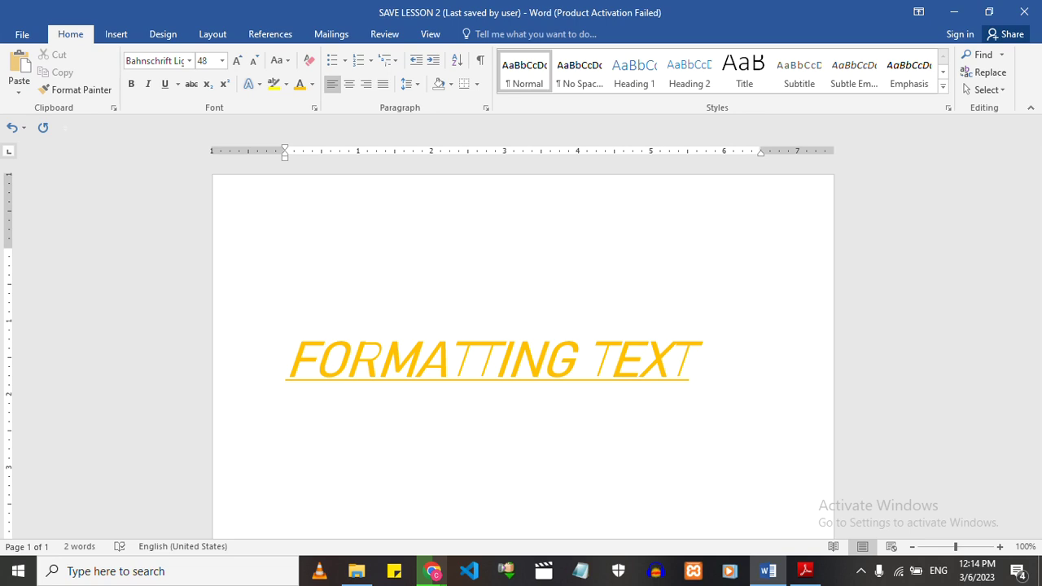
{"action": "type", "text": "cON"}
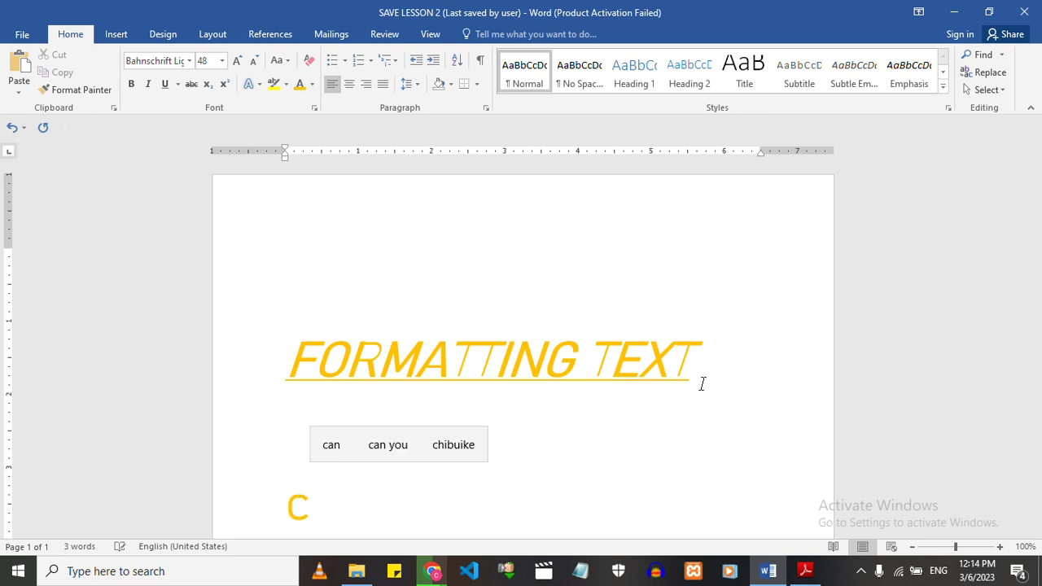
{"action": "key", "text": "BackSpace"}
{"action": "key", "text": "BackSpace"}
{"action": "key", "text": "BackSpace"}
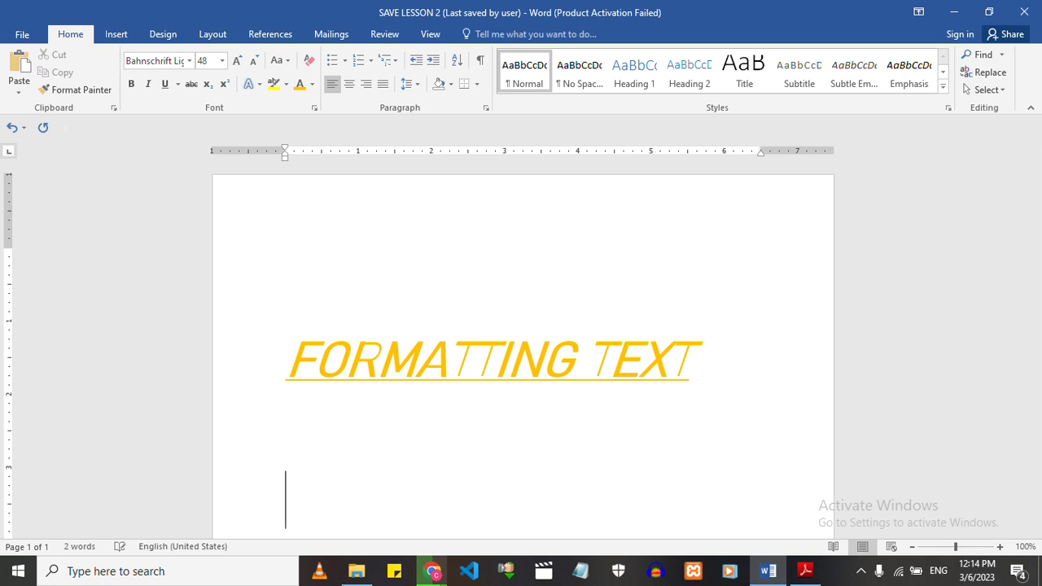
{"action": "type", "text": "CONT"}
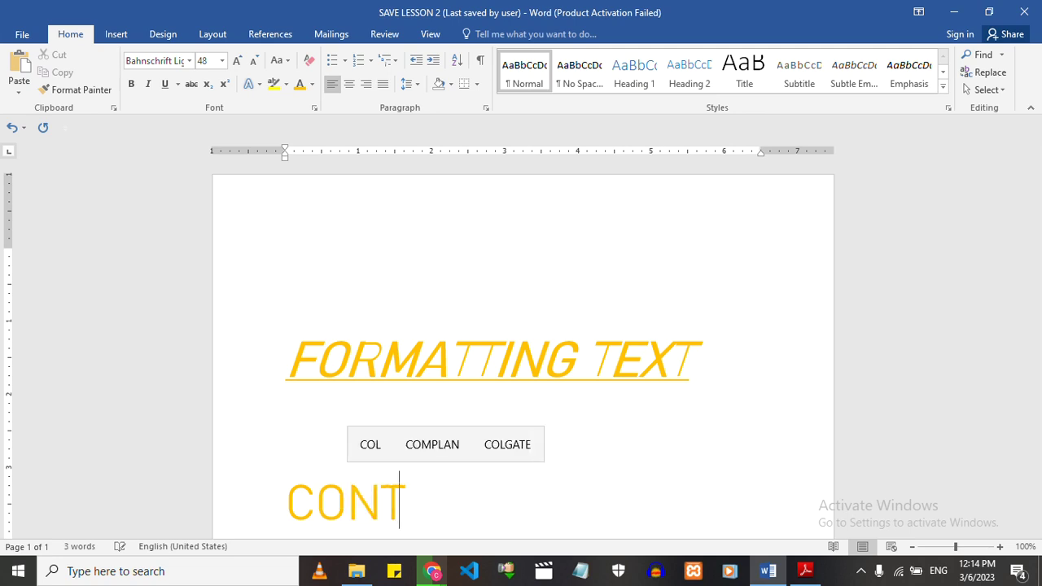
{"action": "type", "text": "ROL "}
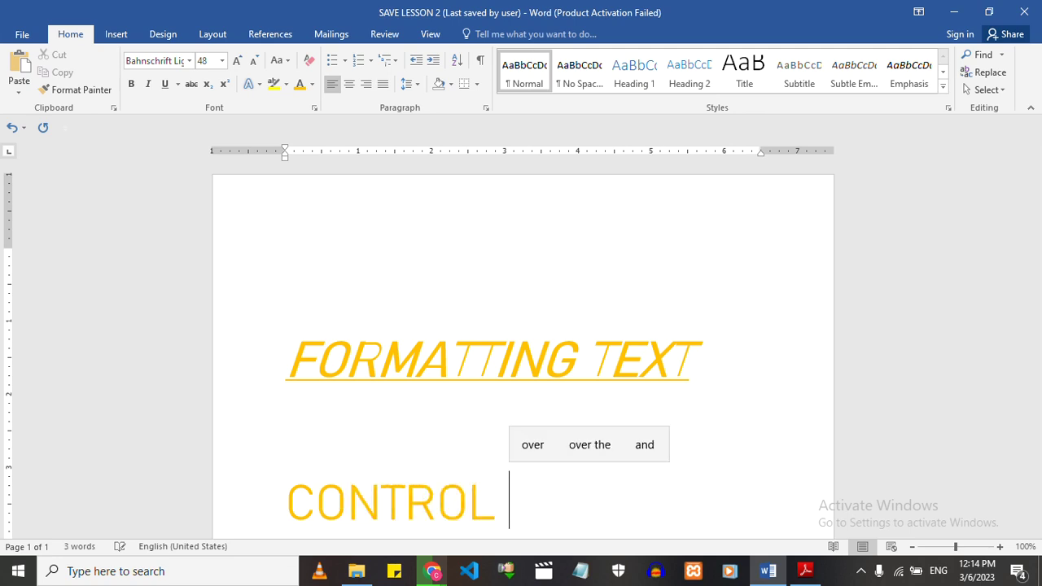
{"action": "type", "text": "KEY "}
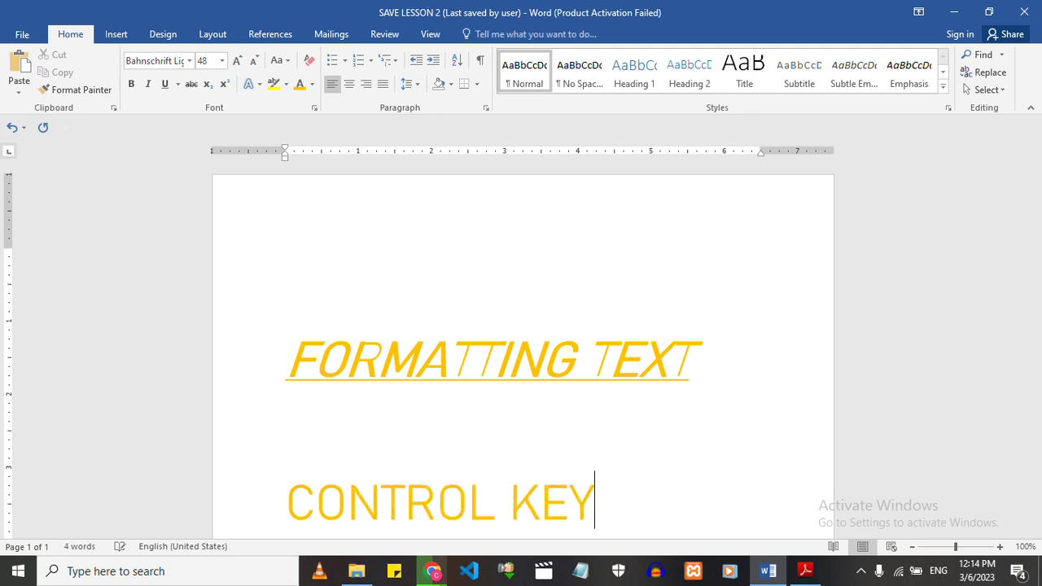
{"action": "type", "text": "+B"}
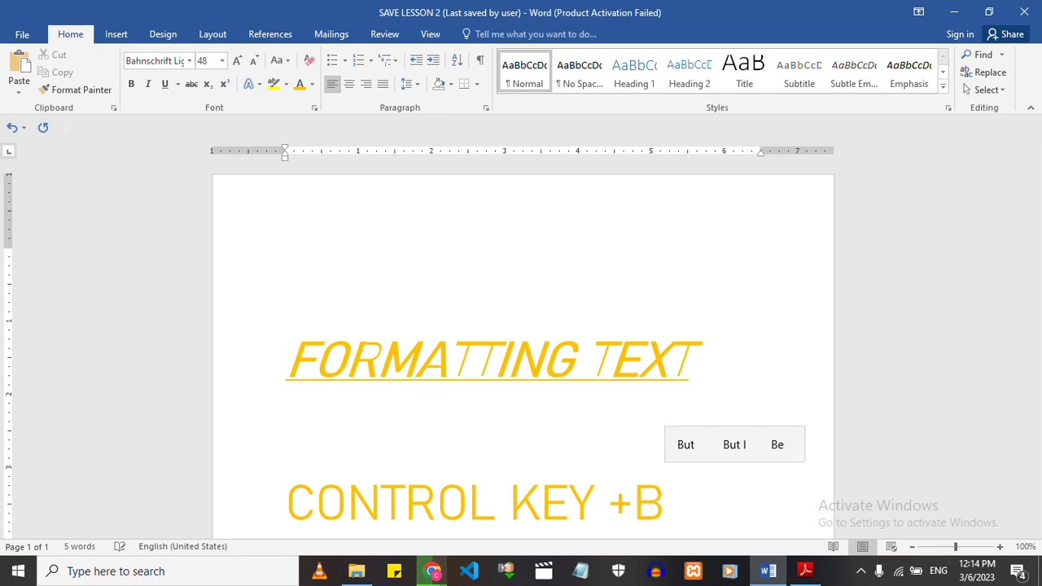
{"action": "type", "text": " = BOLD"}
Add the line "CONTROL KEY + I = ITALICS" below the bold shortcut line, leaving an empty paragraph between them
{"action": "key", "text": "Return"}
{"action": "key", "text": "Return"}
{"action": "type", "text": "CON"}
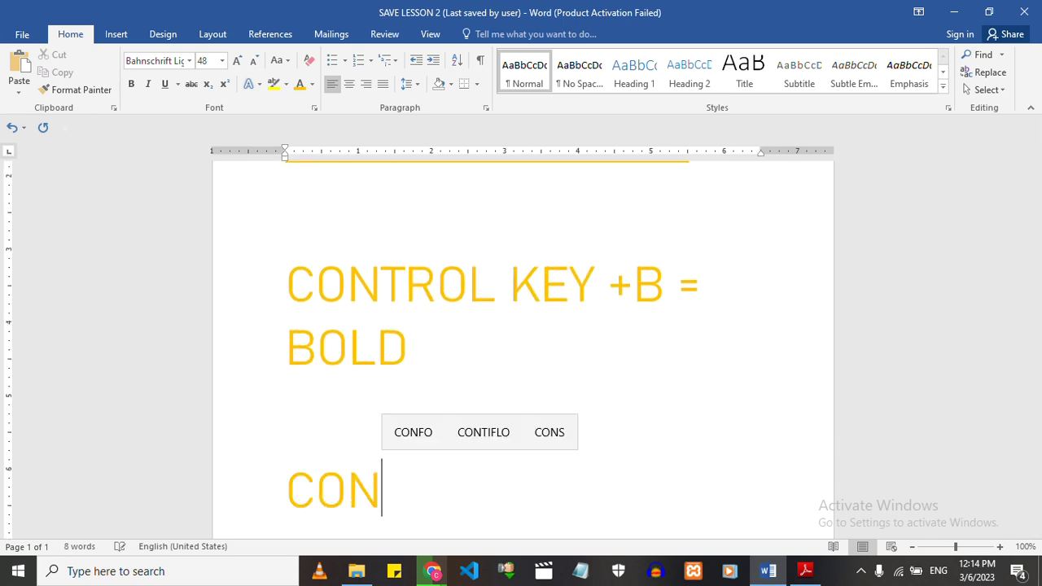
{"action": "type", "text": "TROL "}
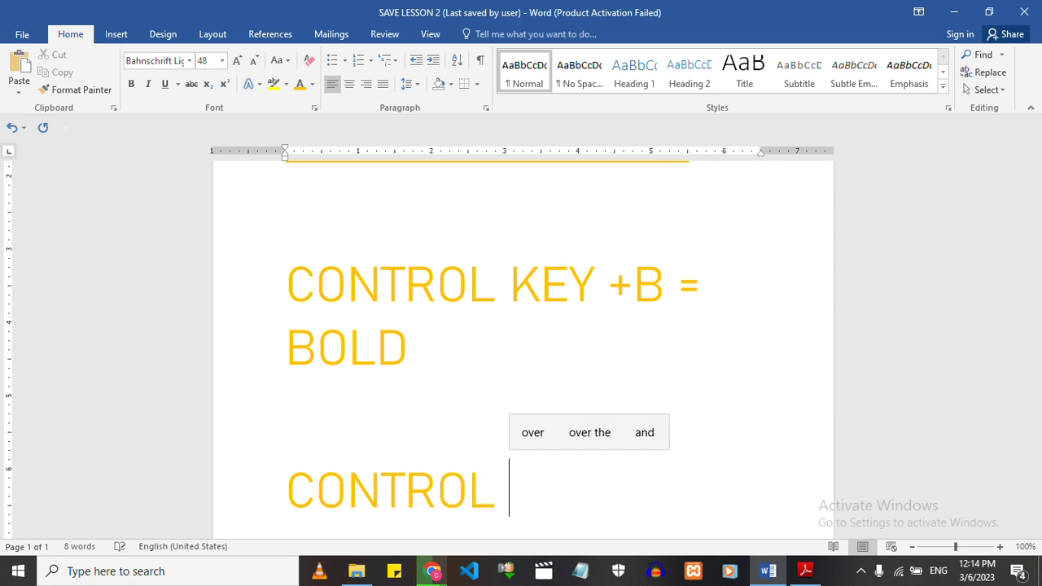
{"action": "type", "text": "KEY "}
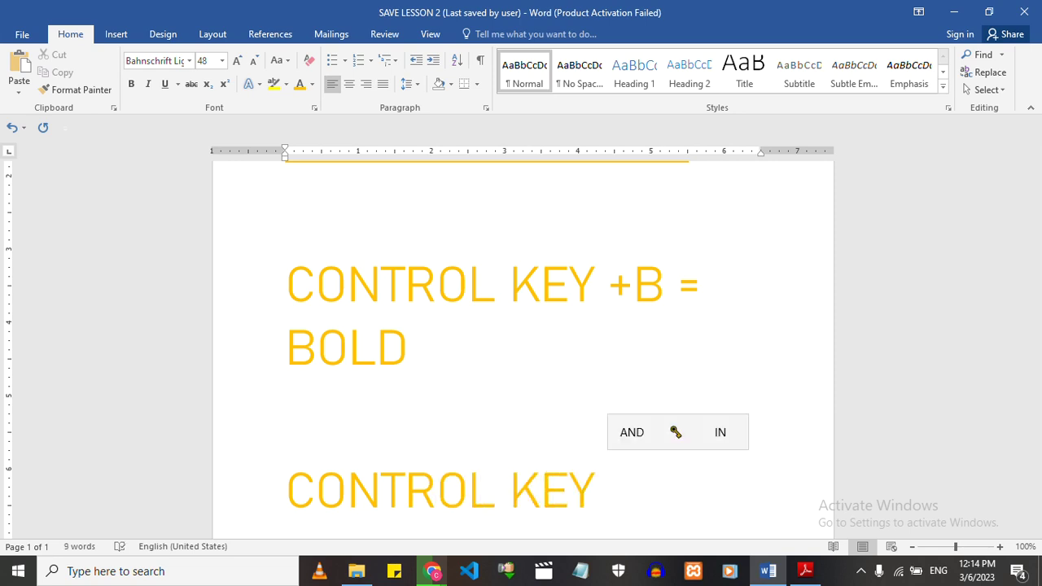
{"action": "type", "text": "="}
{"action": "key", "text": "BackSpace"}
{"action": "type", "text": "+"}
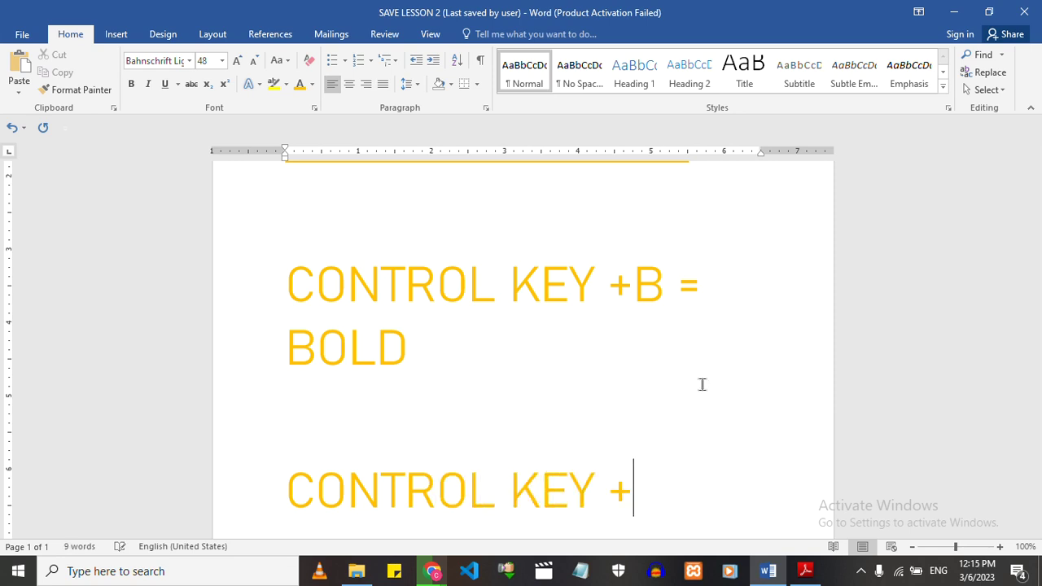
{"action": "type", "text": " I "}
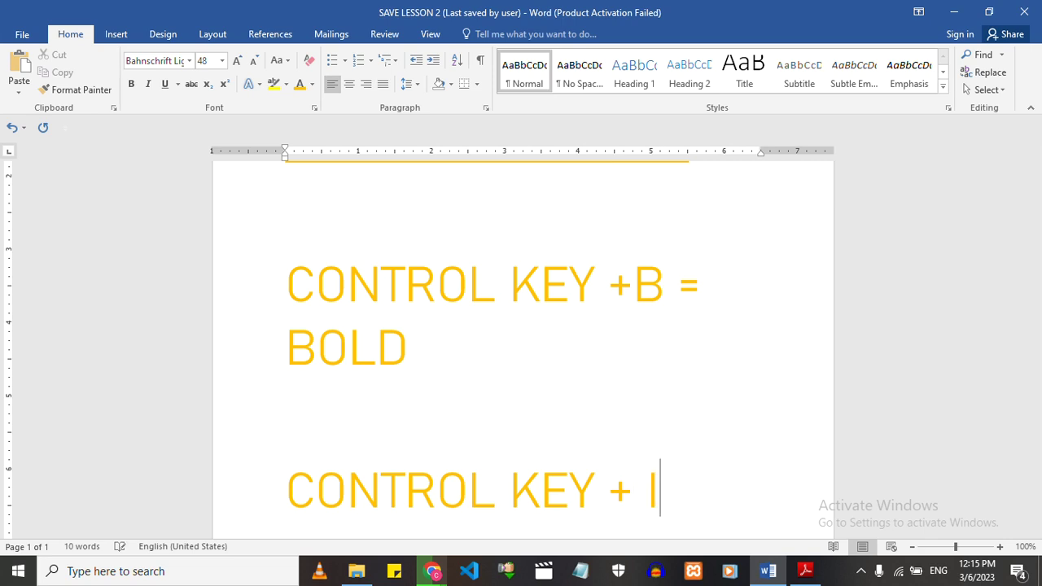
{"action": "type", "text": "= ITA"}
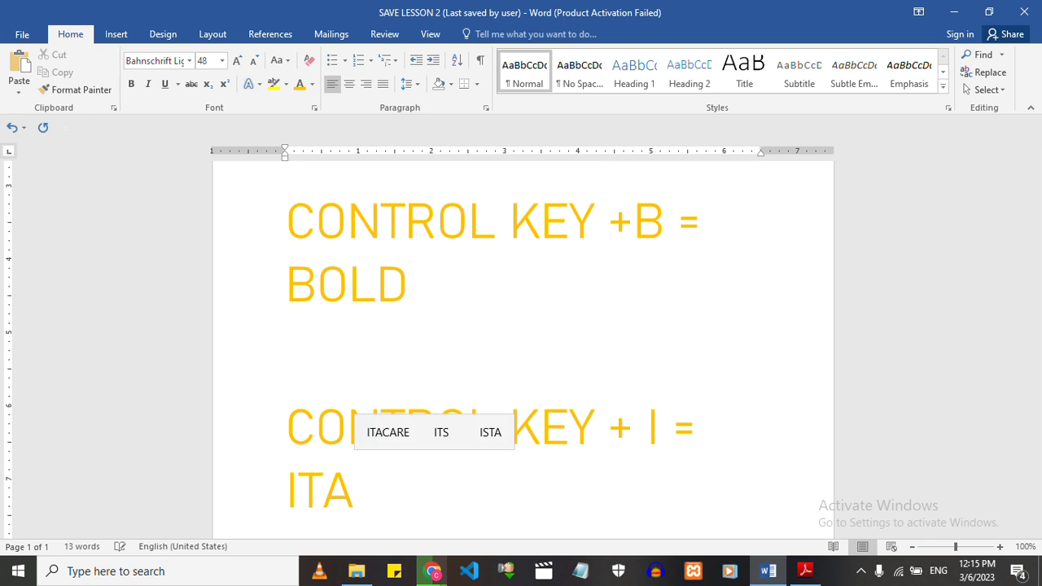
{"action": "type", "text": "LIC"}
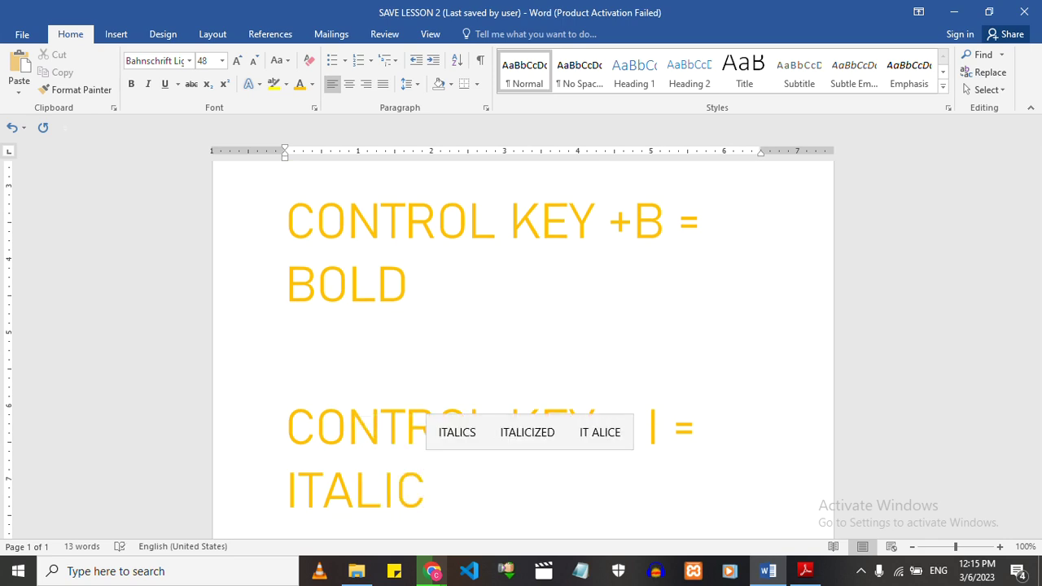
{"action": "left_click", "coordinate": [525, 440]}
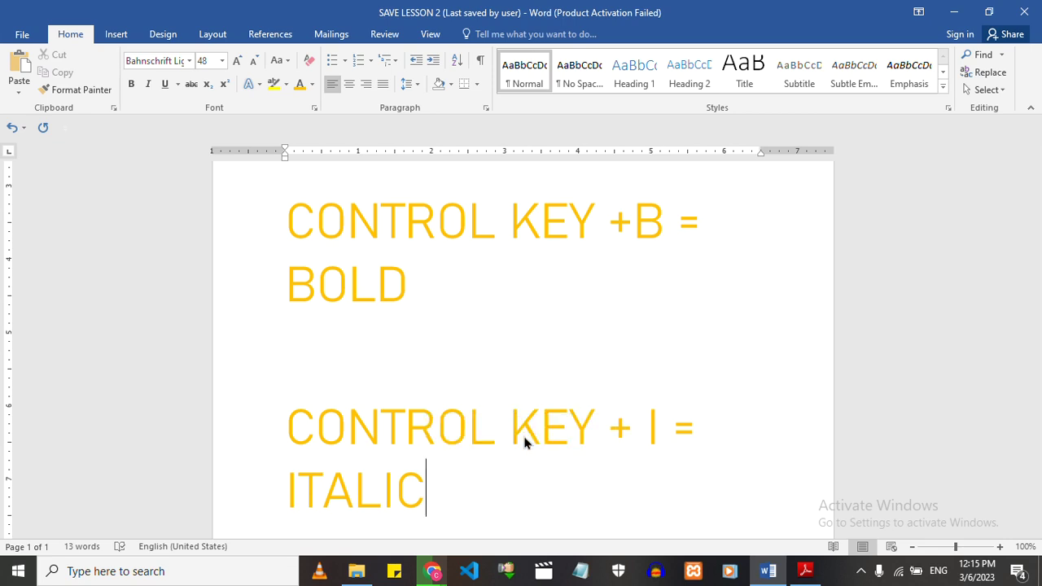
{"action": "key", "text": "BackSpace"}
{"action": "key", "text": "BackSpace"}
{"action": "key", "text": "BackSpace"}
{"action": "key", "text": "BackSpace"}
{"action": "type", "text": "S"}
{"action": "key", "text": "BackSpace"}
{"action": "key", "text": "BackSpace"}
{"action": "type", "text": "S"}
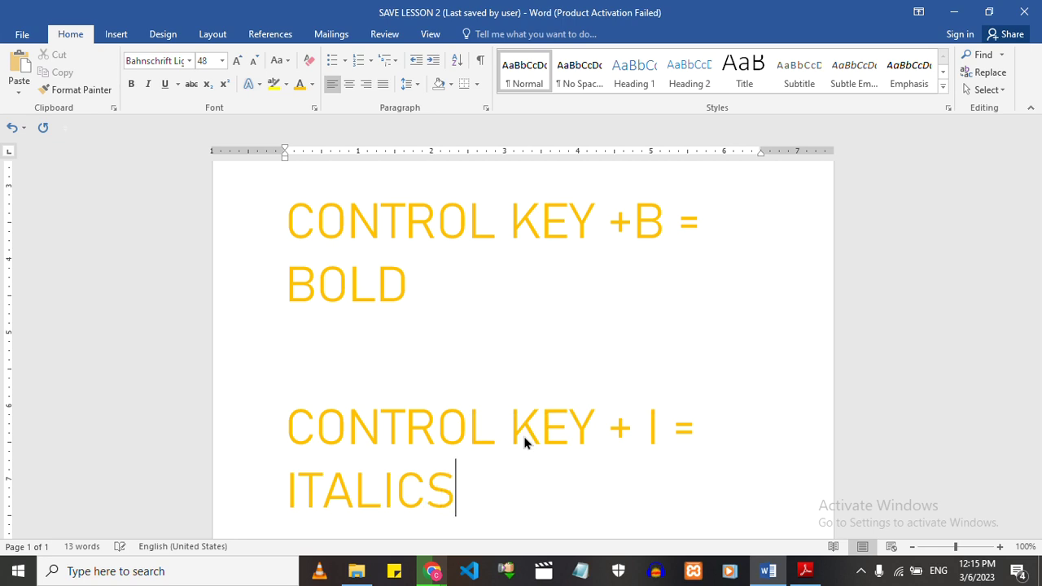
Add the line "CONTROL KEY + U = UNDERLINE" directly below the italics shortcut line
{"action": "key", "text": "Return"}
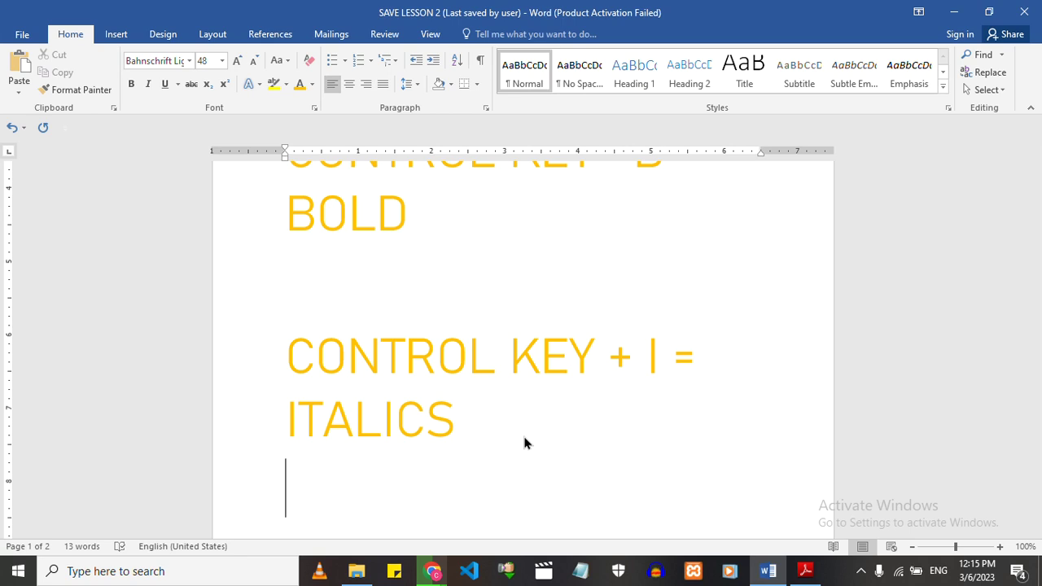
{"action": "type", "text": "CONTR"}
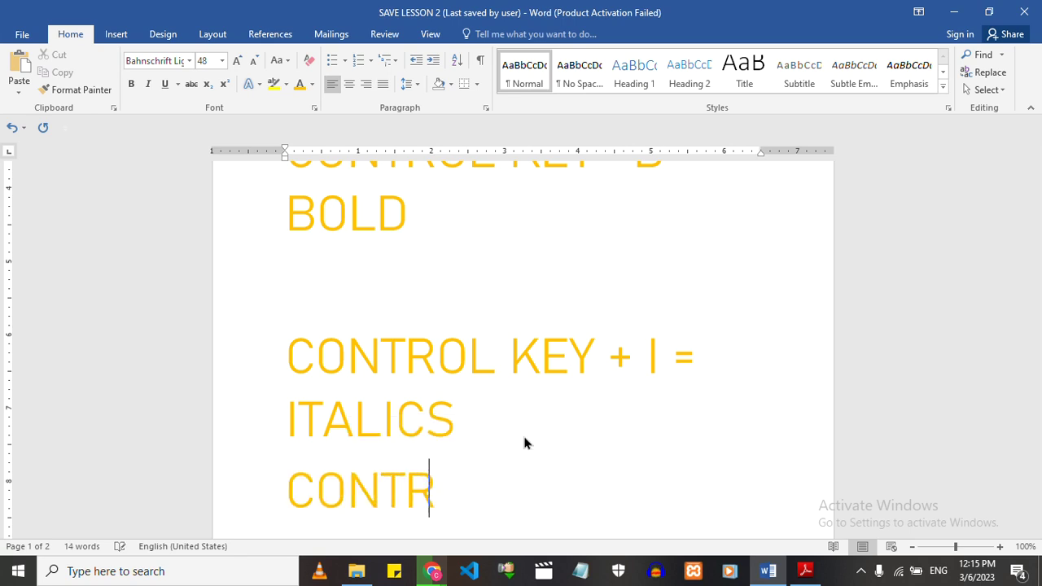
{"action": "type", "text": "OL KEY "}
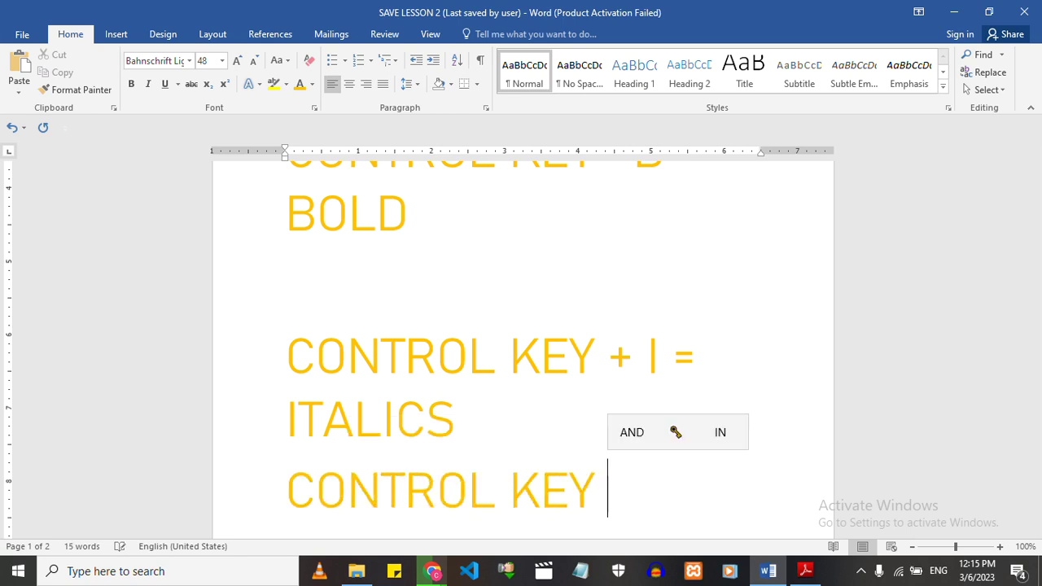
{"action": "type", "text": "+ I ="}
{"action": "key", "text": "BackSpace"}
{"action": "type", "text": "+ "}
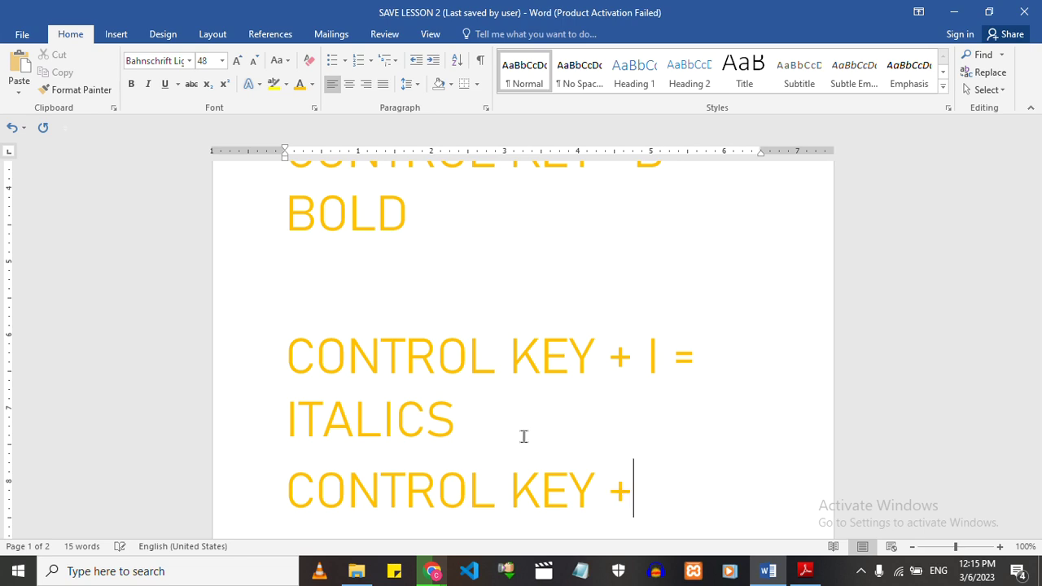
{"action": "type", "text": "U "}
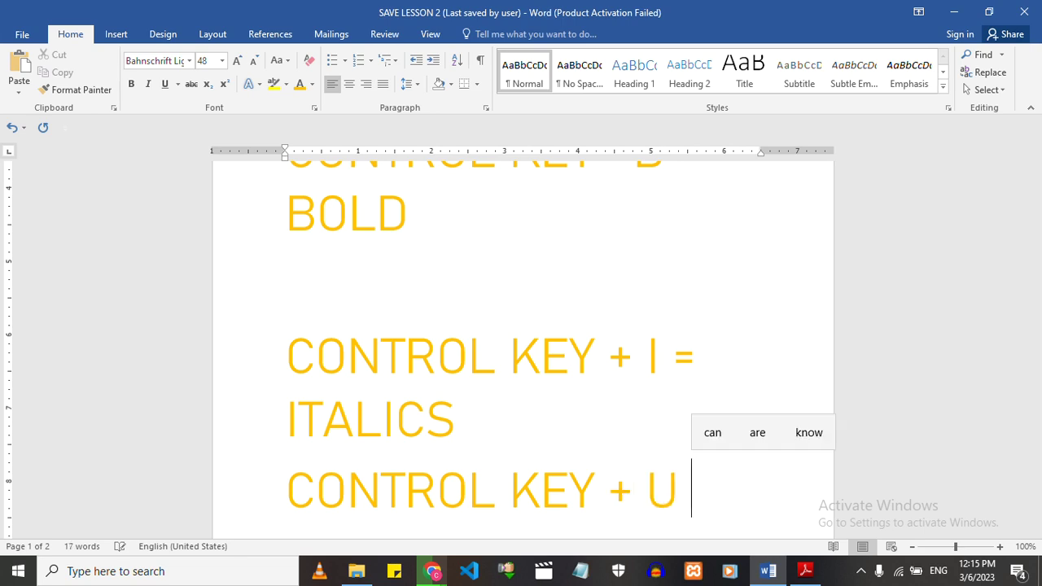
{"action": "type", "text": "= UNDERLI"}
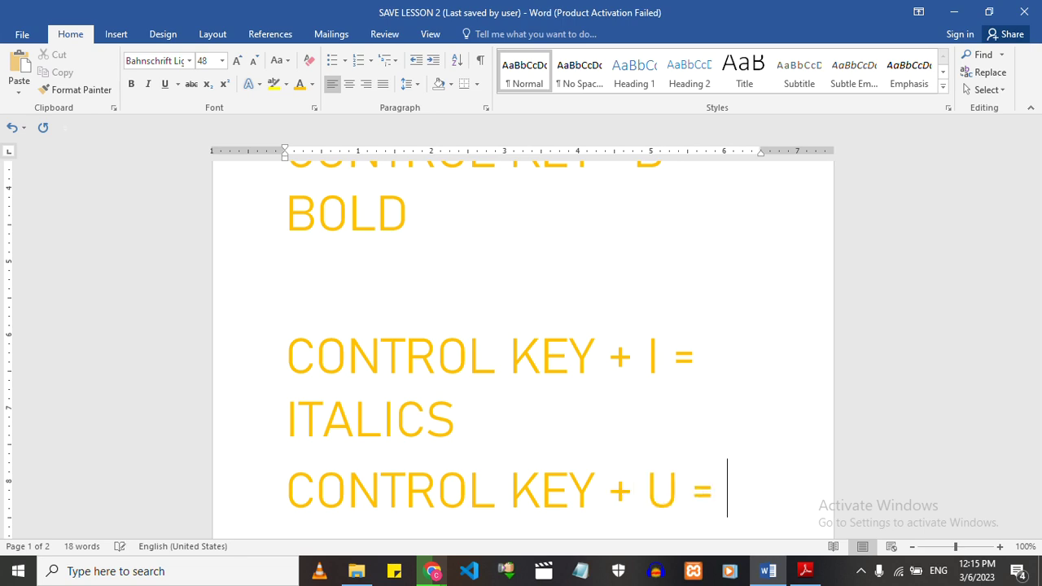
{"action": "type", "text": "NE"}
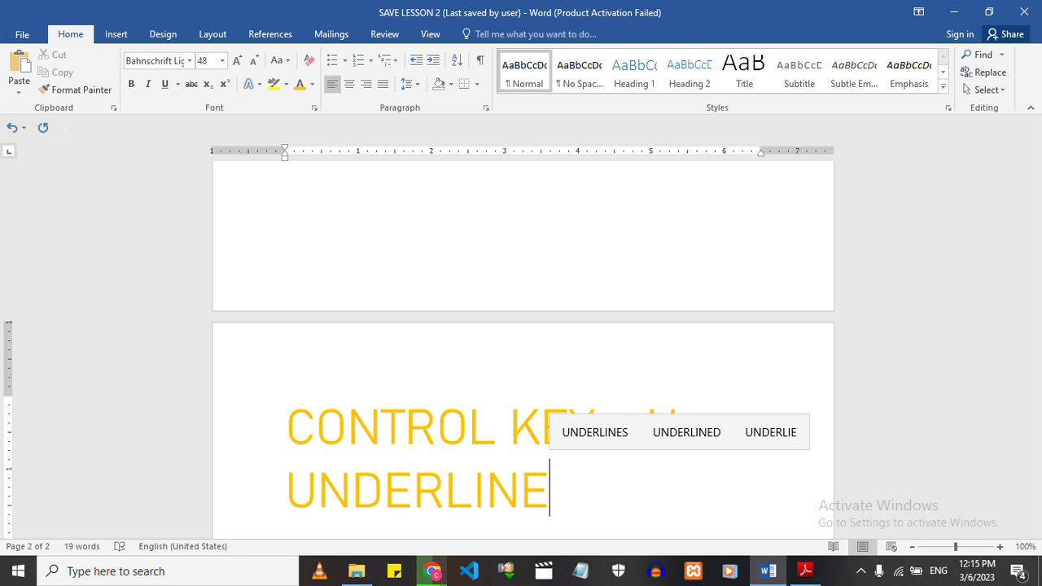
Remove the italics from the FORMATTING TEXT heading and set its font to Algerian
{"action": "left_click_drag", "start_coordinate": [1035, 351], "coordinate": [1035, 234]}
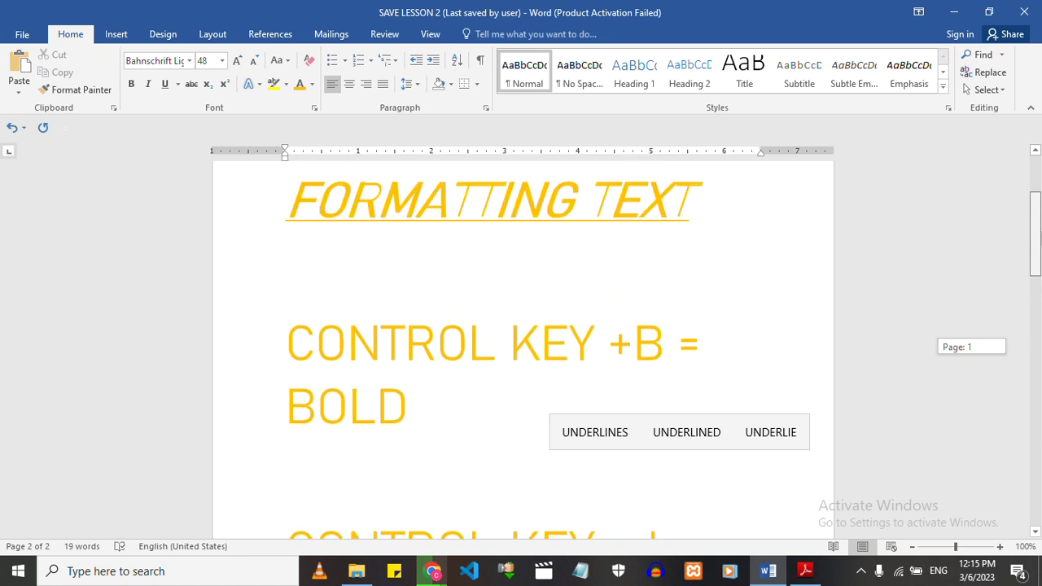
{"action": "left_click_drag", "start_coordinate": [1035, 234], "coordinate": [1034, 217]}
{"action": "left_click_drag", "start_coordinate": [286, 252], "coordinate": [744, 329]}
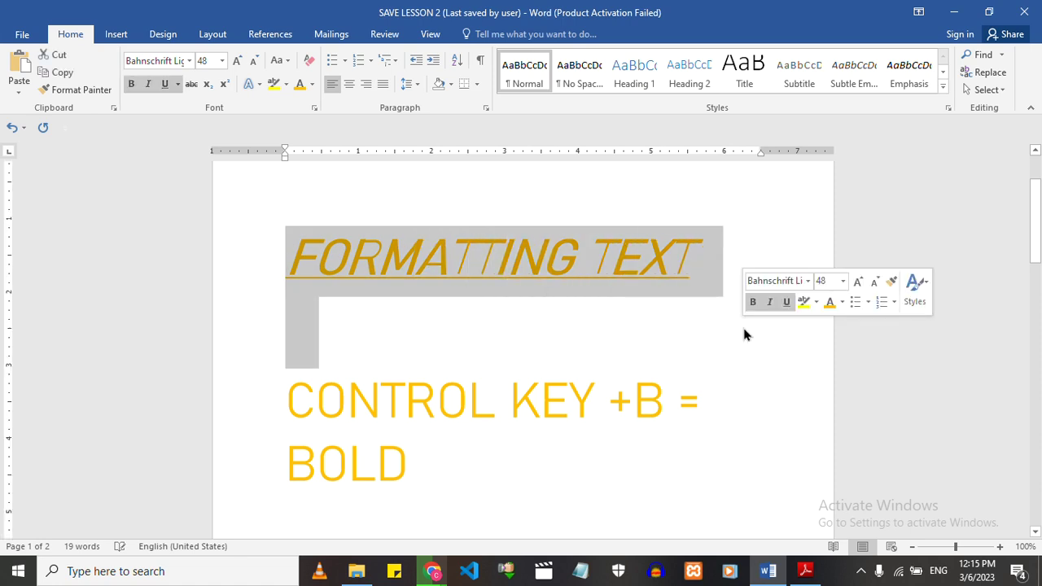
{"action": "key", "text": "ctrl+i"}
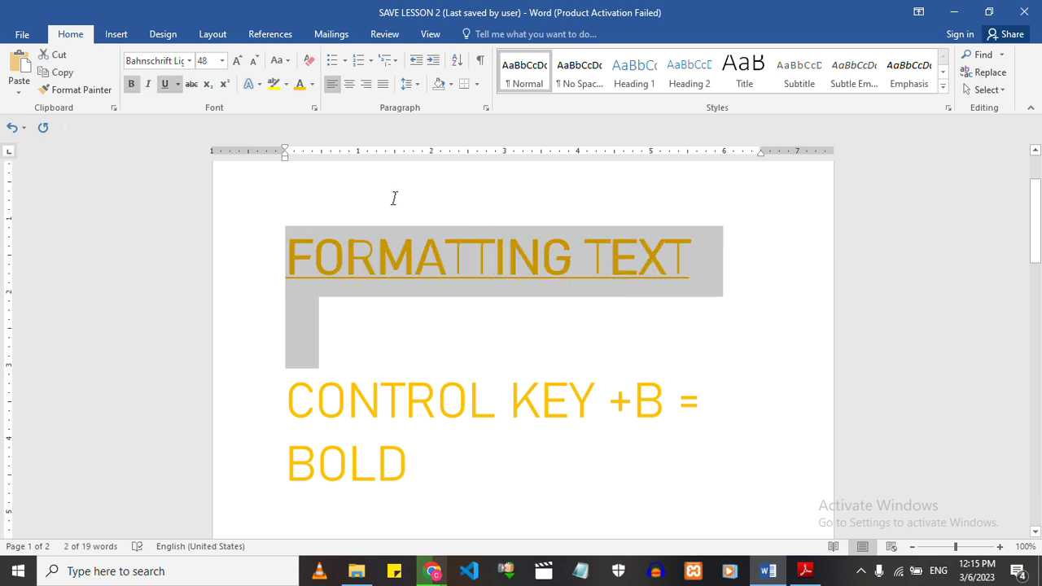
{"action": "left_click", "coordinate": [189, 61]}
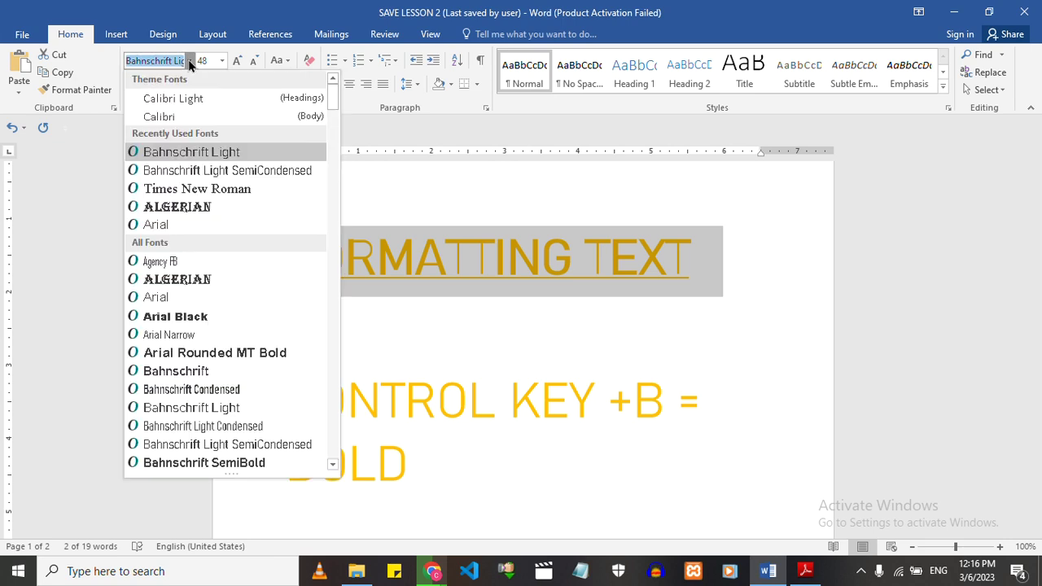
{"action": "left_click", "coordinate": [181, 208]}
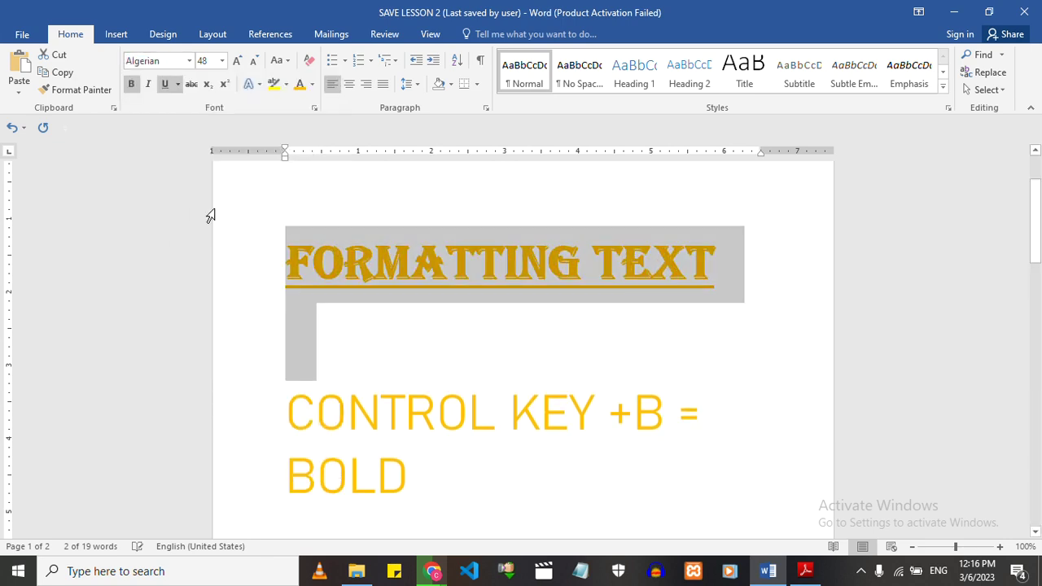
Turn off italic and bold on the empty line above the FORMATTING TEXT heading
{"action": "left_click", "coordinate": [402, 212]}
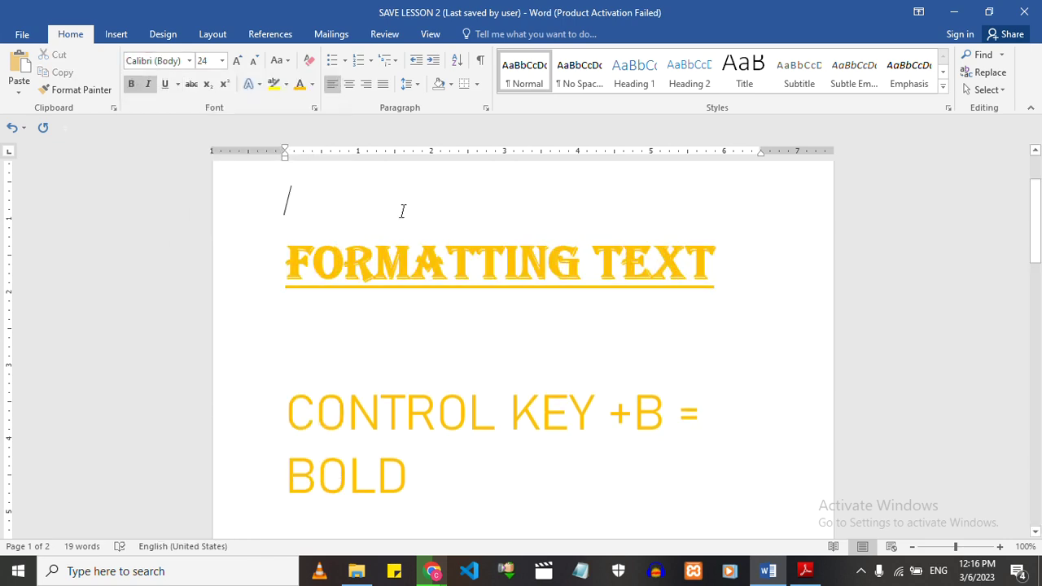
{"action": "left_click", "coordinate": [146, 85]}
{"action": "left_click", "coordinate": [134, 86]}
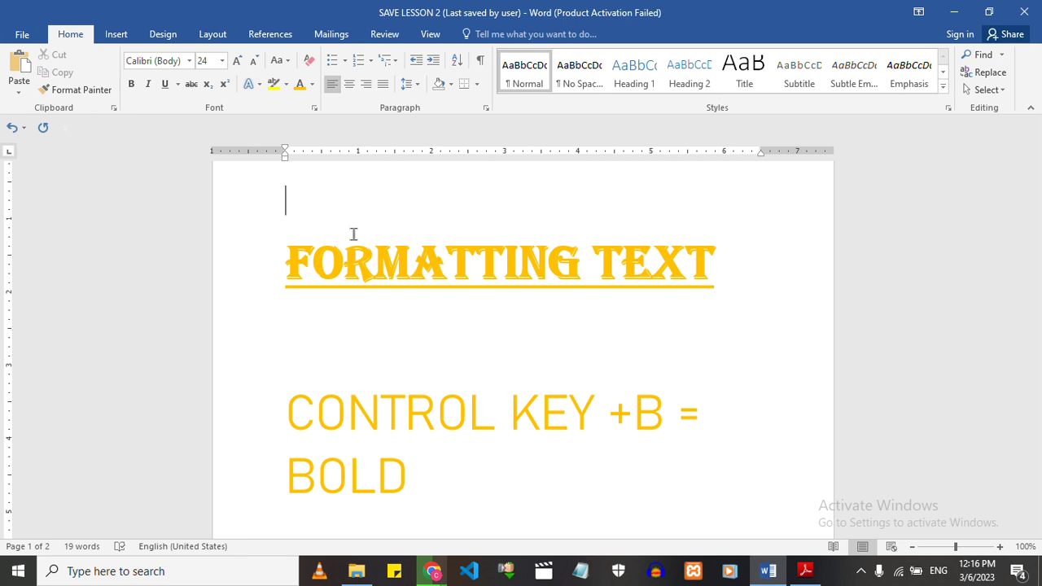
Try Sentence case on the FORMATTING TEXT heading, and settle on lowercase
{"action": "left_click_drag", "start_coordinate": [286, 249], "coordinate": [726, 289]}
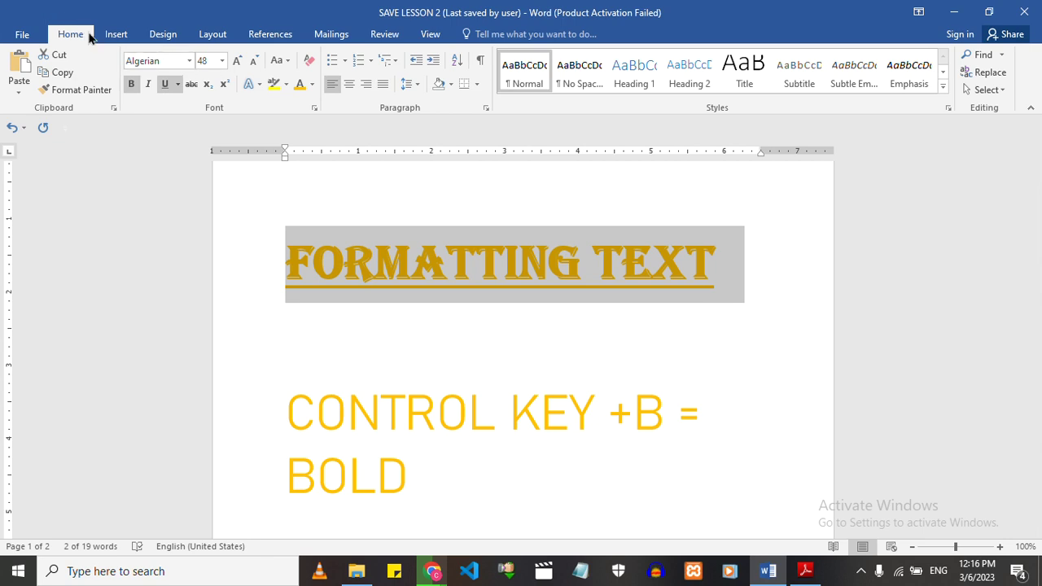
{"action": "left_click", "coordinate": [286, 63]}
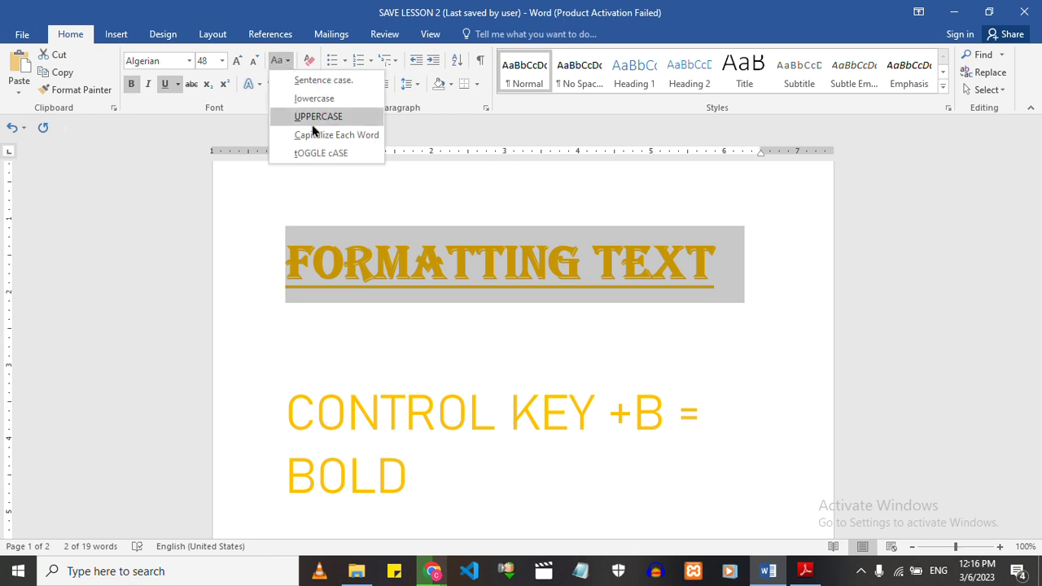
{"action": "left_click", "coordinate": [303, 81]}
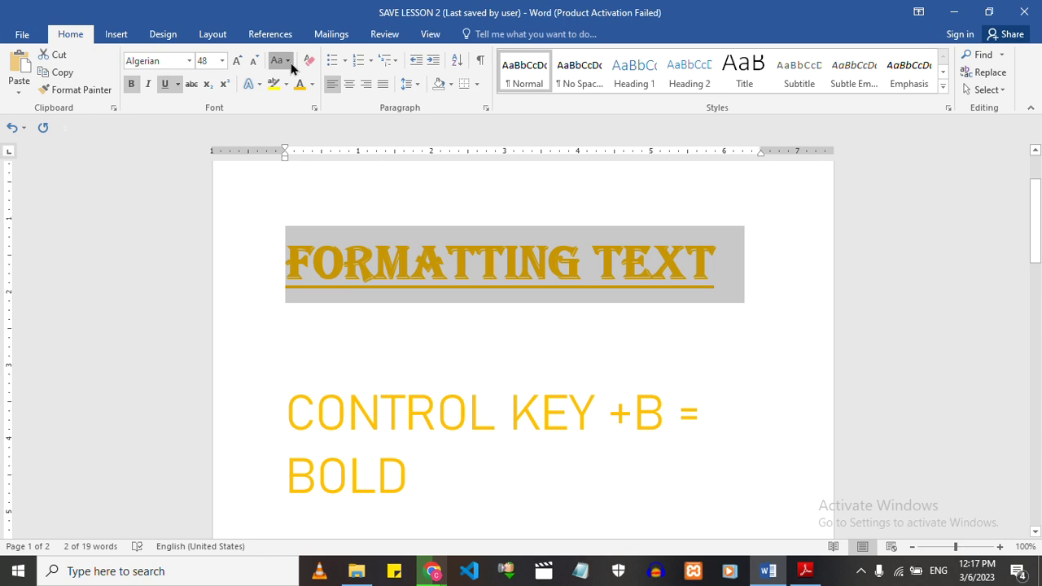
{"action": "left_click", "coordinate": [286, 61]}
{"action": "left_click", "coordinate": [314, 98]}
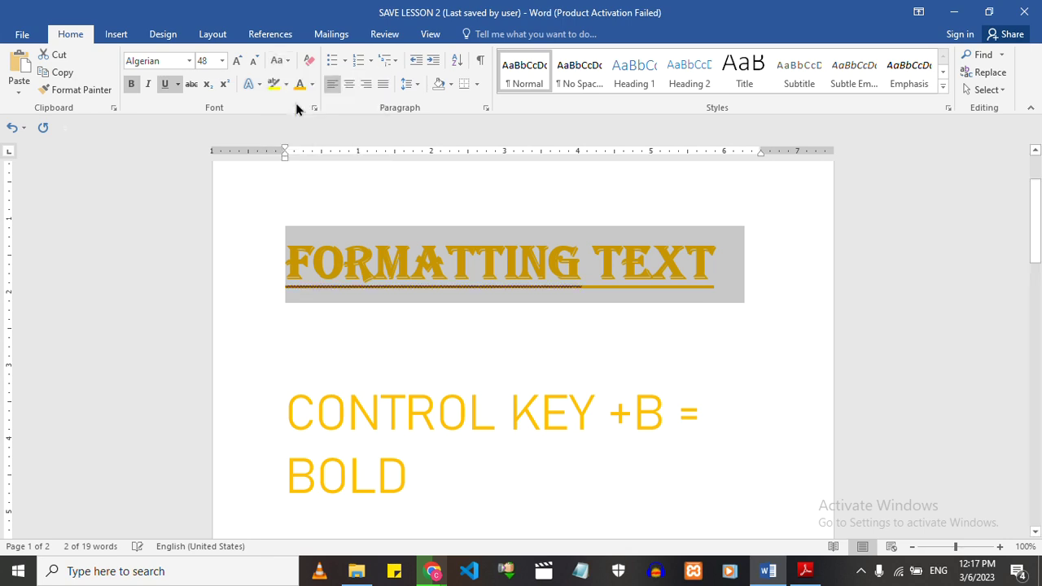
Change the case of the FORMATTING TEXT heading to UPPERCASE
{"action": "left_click", "coordinate": [268, 218]}
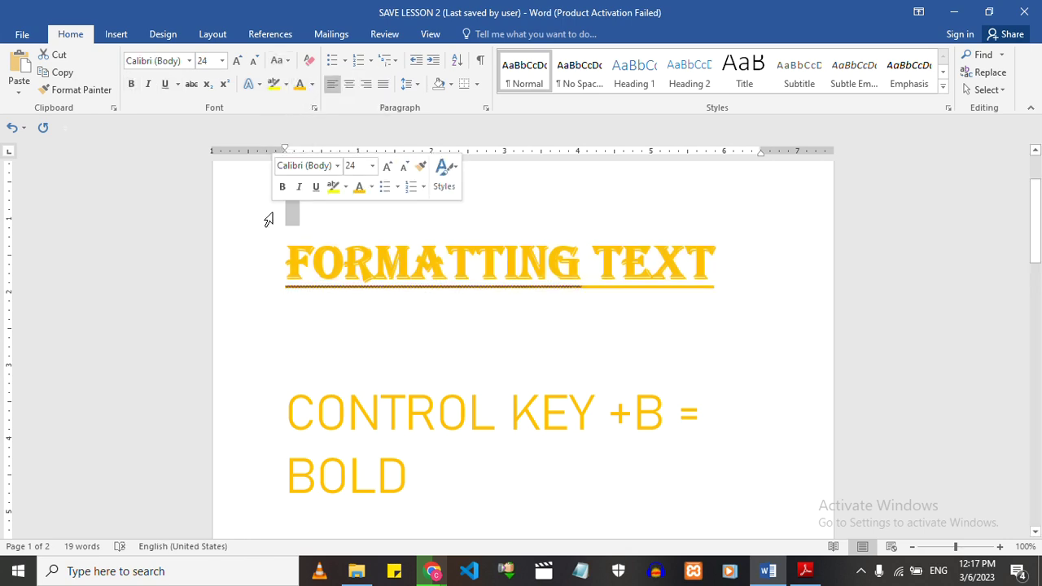
{"action": "left_click_drag", "start_coordinate": [283, 240], "coordinate": [740, 302]}
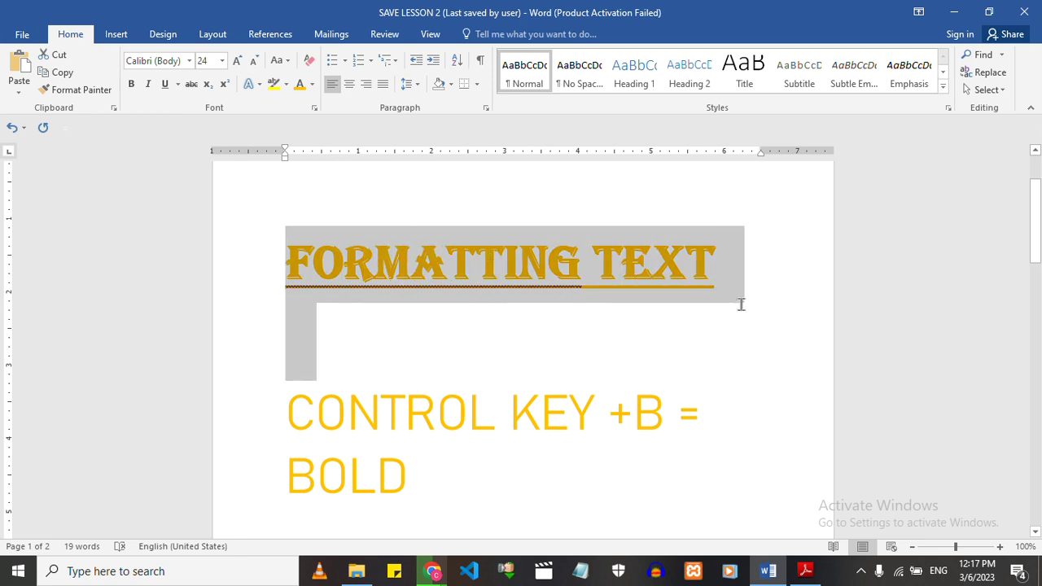
{"action": "left_click", "coordinate": [281, 60]}
{"action": "left_click", "coordinate": [295, 116]}
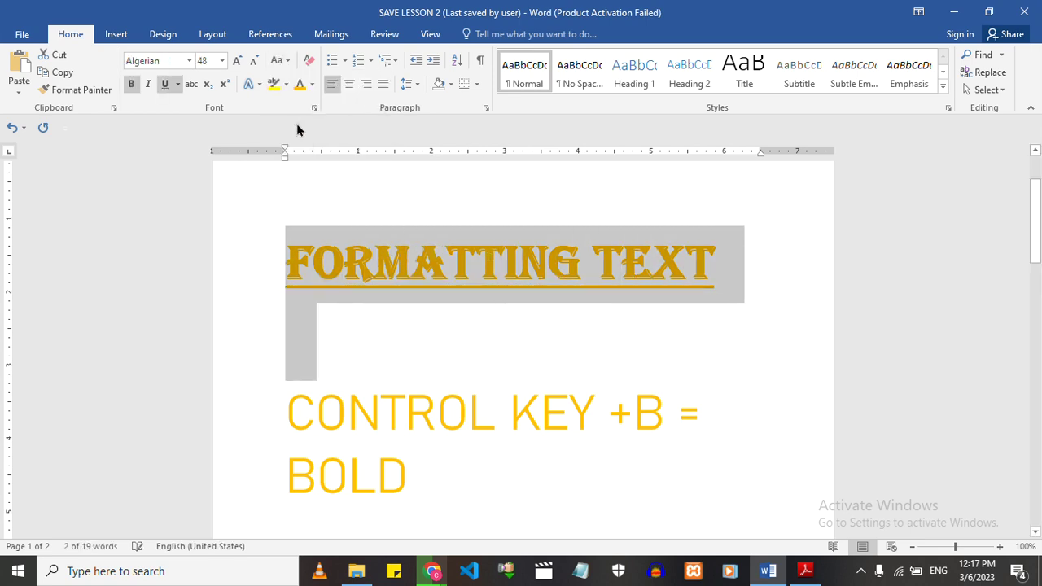
Remove the underline from the FORMATTING TEXT heading
{"action": "left_click", "coordinate": [419, 228]}
{"action": "left_click_drag", "start_coordinate": [740, 281], "coordinate": [388, 297]}
{"action": "key", "text": "ctrl+u"}
{"action": "key", "text": "ctrl+u"}
{"action": "key", "text": "ctrl+u"}
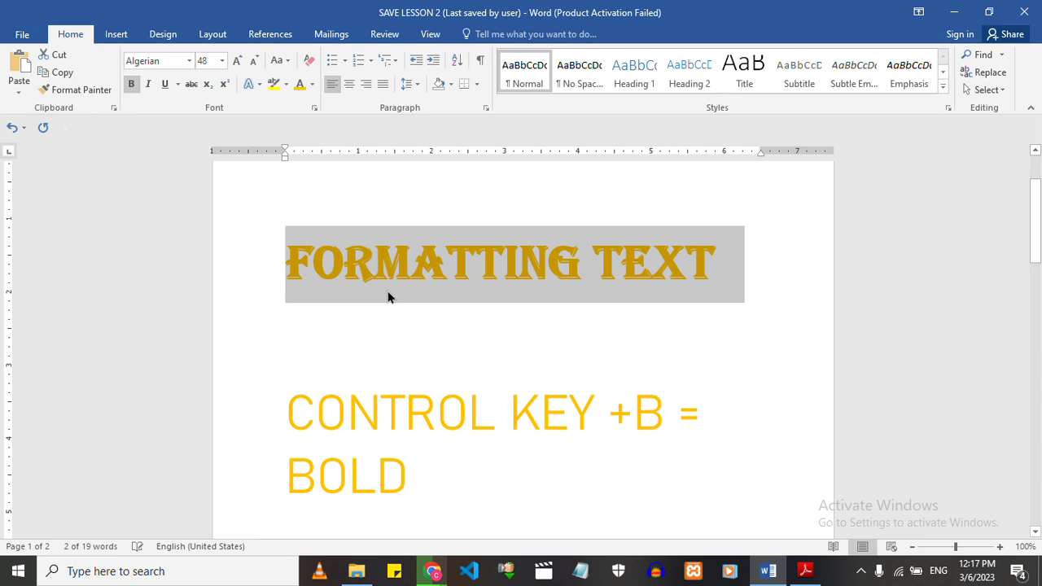
{"action": "left_click", "coordinate": [348, 360]}
{"action": "type", "text": "SS"}
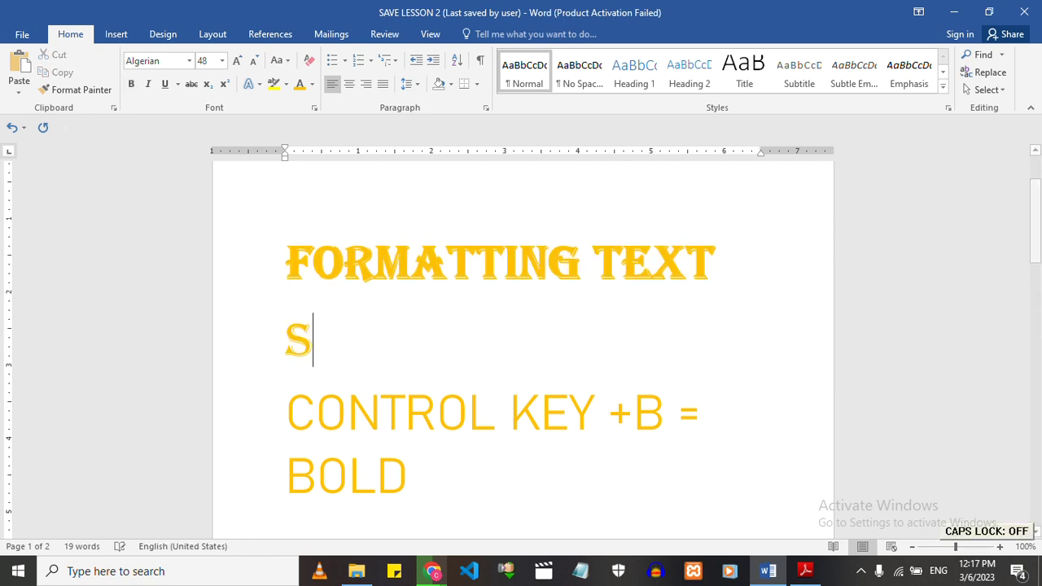
{"action": "key", "text": "Return"}
{"action": "key", "text": "BackSpace"}
{"action": "key", "text": "BackSpace"}
{"action": "key", "text": "BackSpace"}
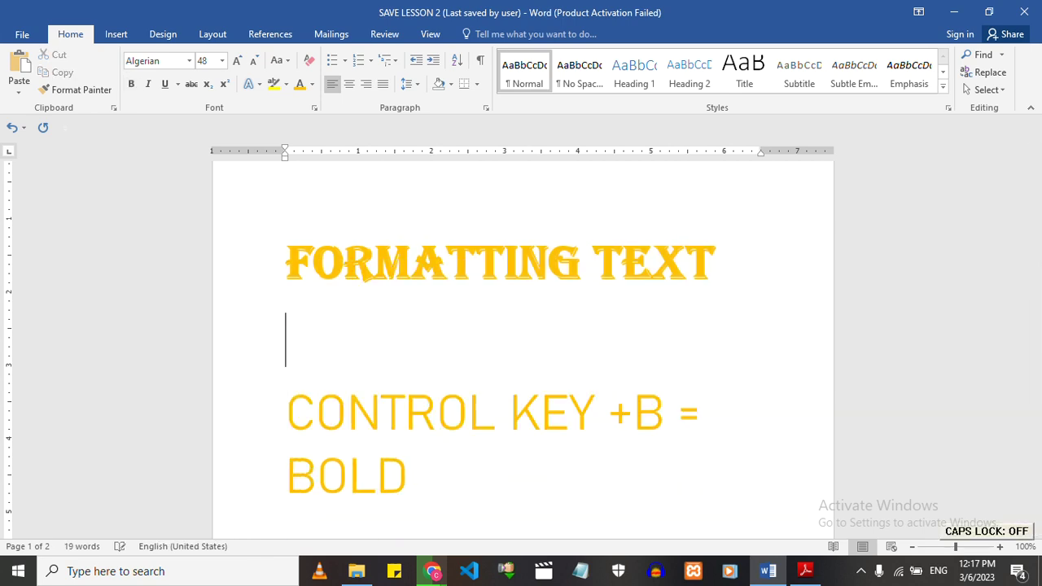
Delete all the text in the document, leaving the page blank
{"action": "key", "text": "ctrl+a"}
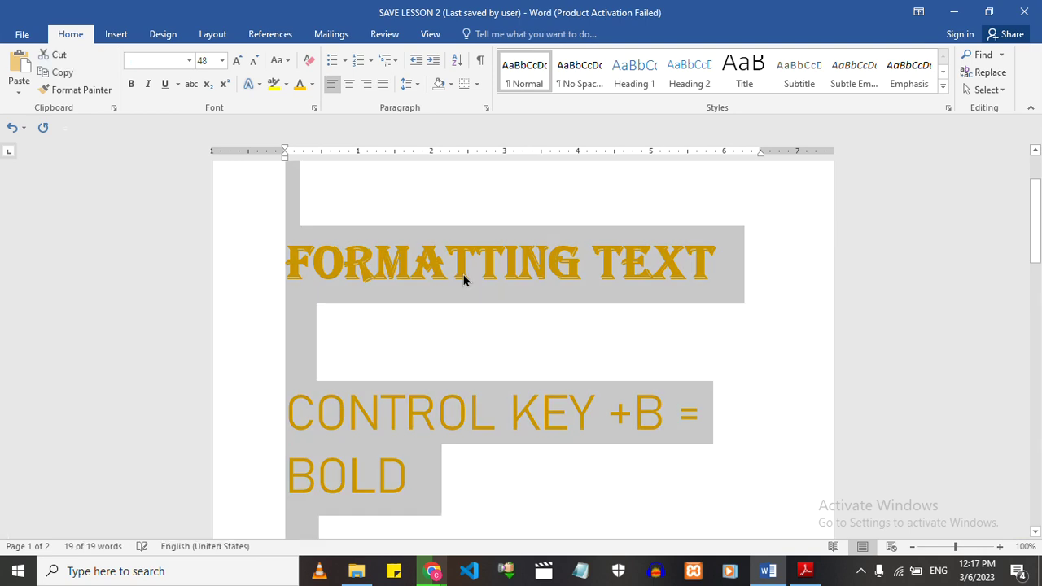
{"action": "key", "text": "BackSpace"}
{"action": "type", "text": "SS"}
{"action": "key", "text": "BackSpace"}
{"action": "key", "text": "BackSpace"}
Enter the word "secrets" in lowercase letters on the blank page's first line
{"action": "key", "text": "Caps_Lock"}
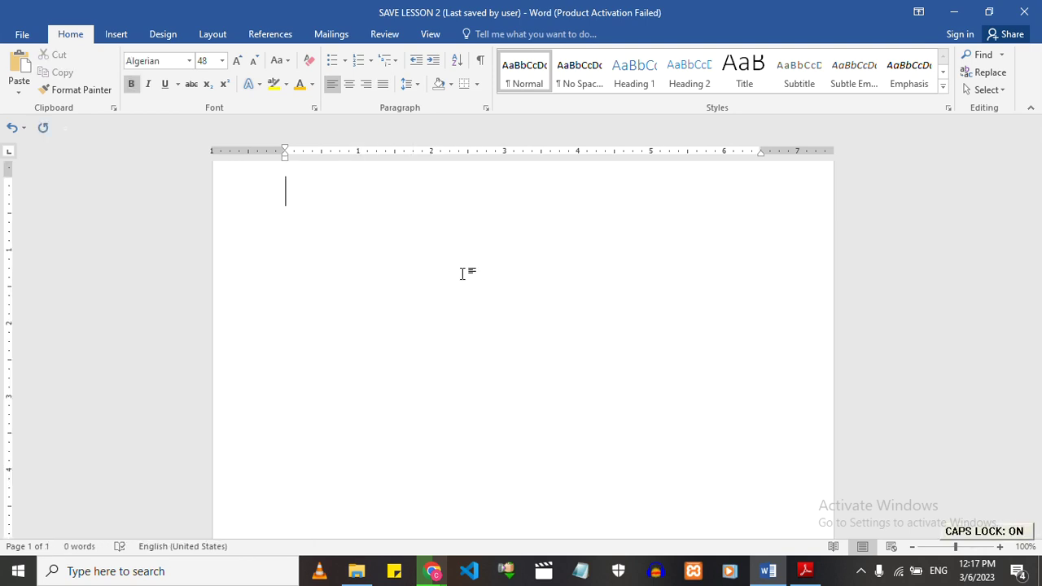
{"action": "type", "text": "se"}
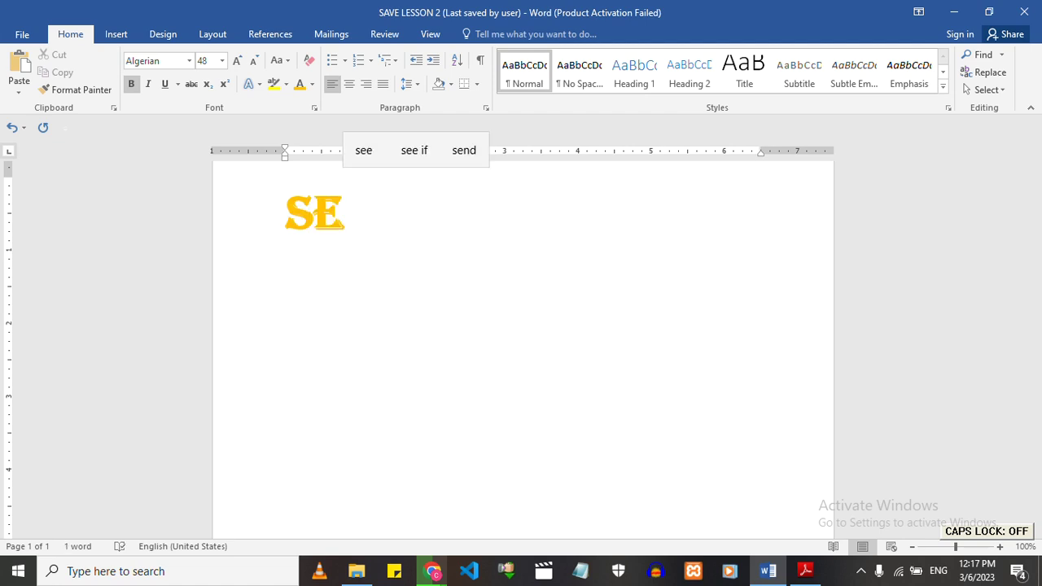
{"action": "type", "text": "cret"}
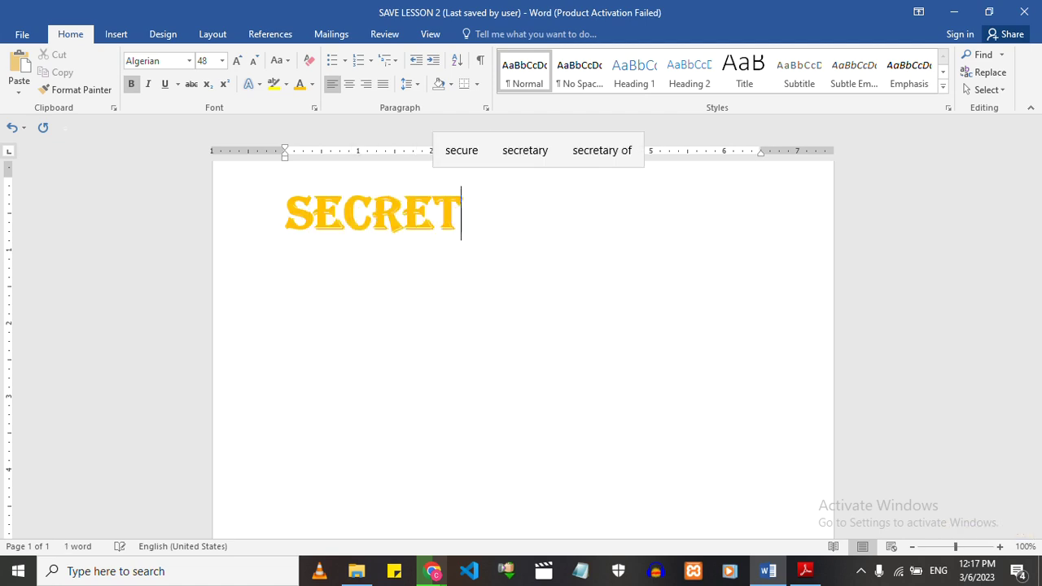
{"action": "type", "text": "s"}
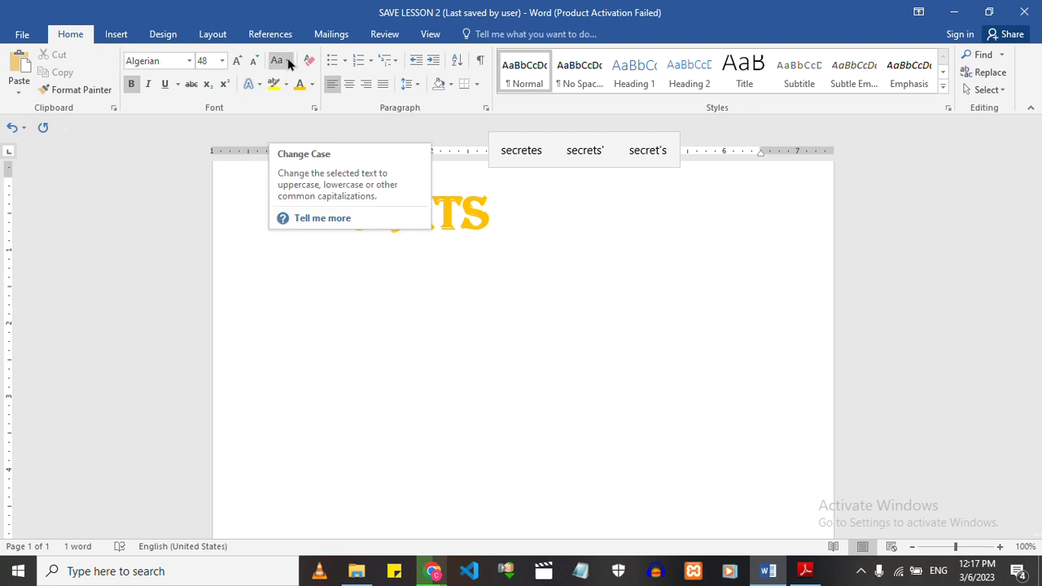
Convert the word "secrets" to UPPERCASE and append BBBBBB directly after it
{"action": "left_click_drag", "start_coordinate": [521, 217], "coordinate": [269, 224]}
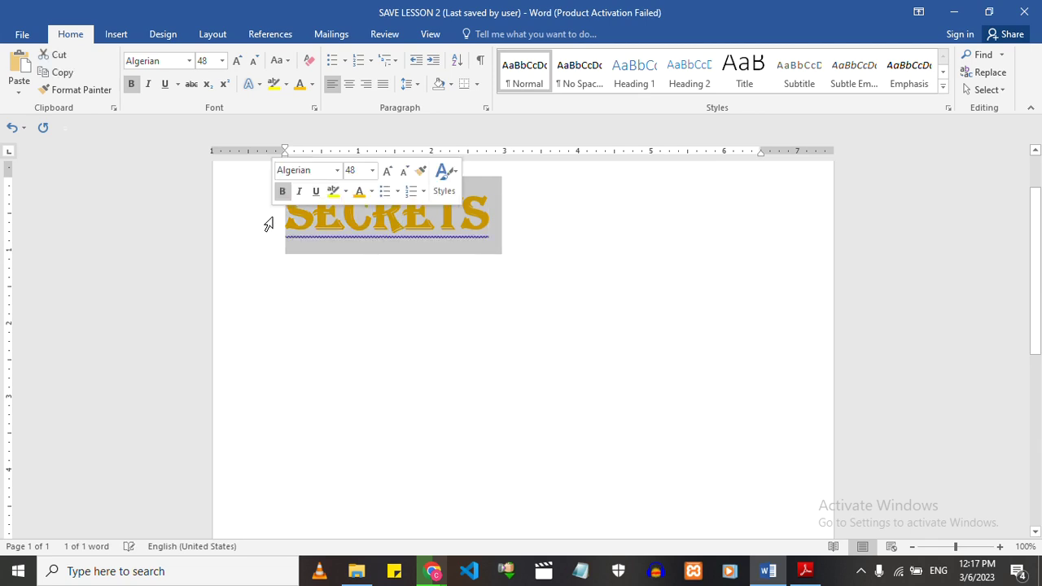
{"action": "left_click", "coordinate": [289, 63]}
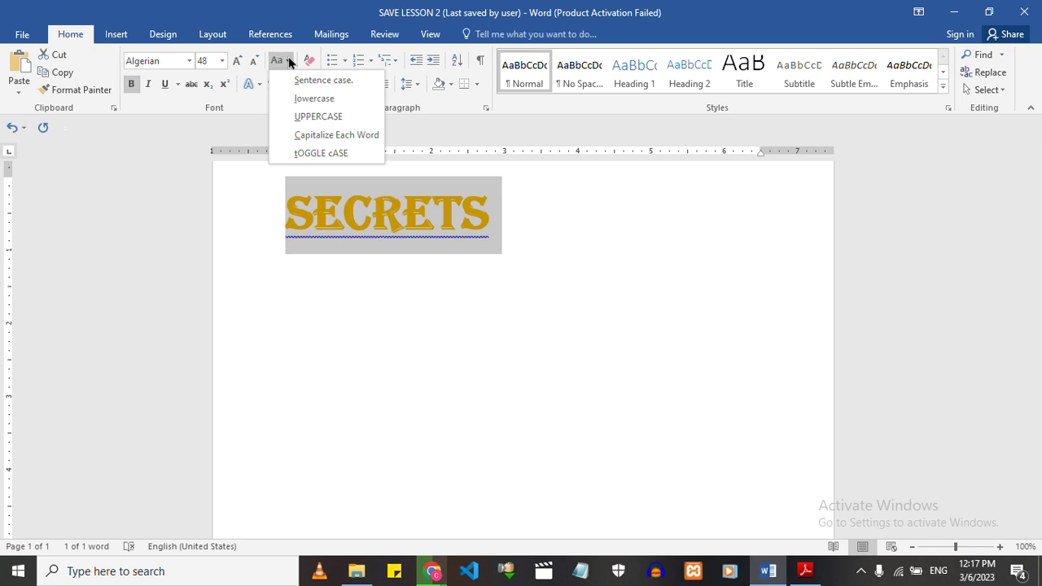
{"action": "left_click", "coordinate": [322, 116]}
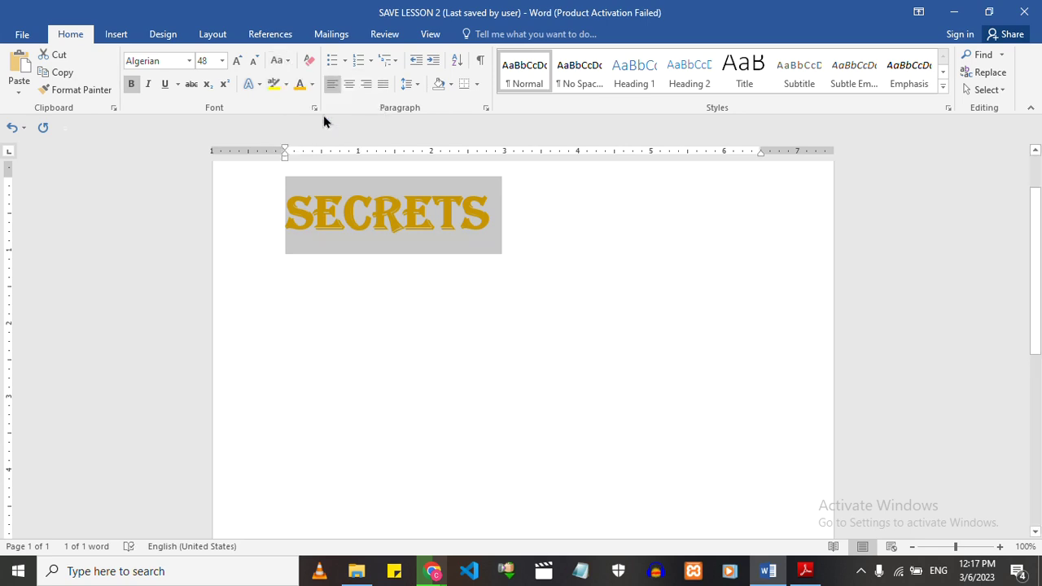
{"action": "left_click", "coordinate": [527, 248]}
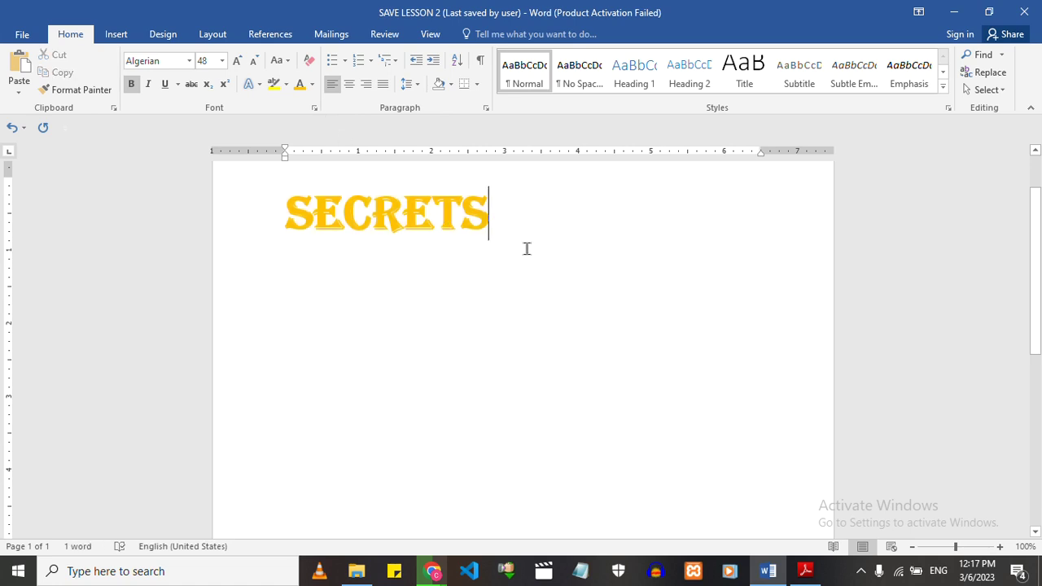
{"action": "type", "text": "BBBBBB"}
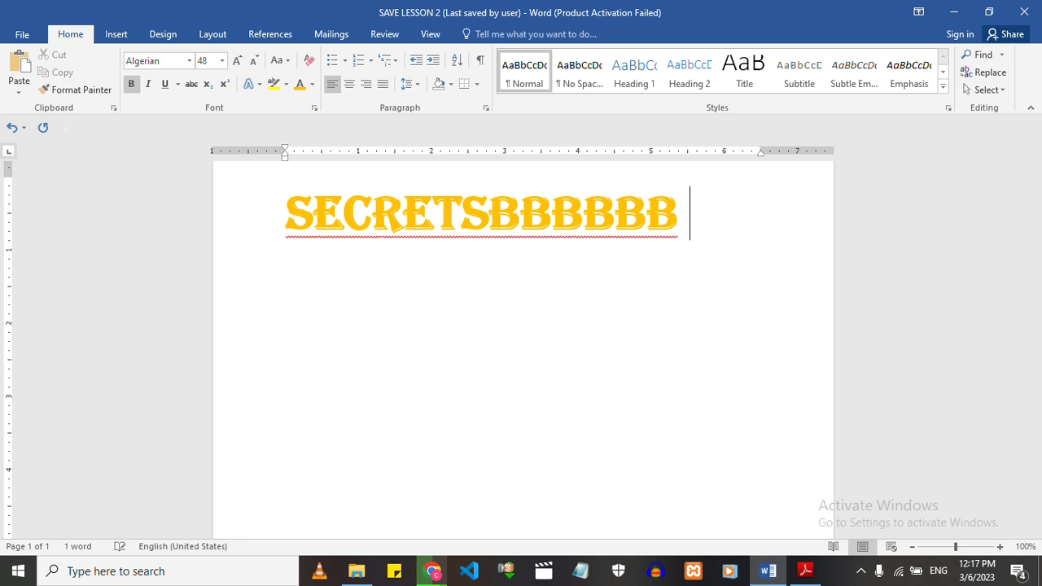
Switch the font to Calibri (Body) and write "bbbbb" two lines below the Algerian text
{"action": "left_click", "coordinate": [191, 62]}
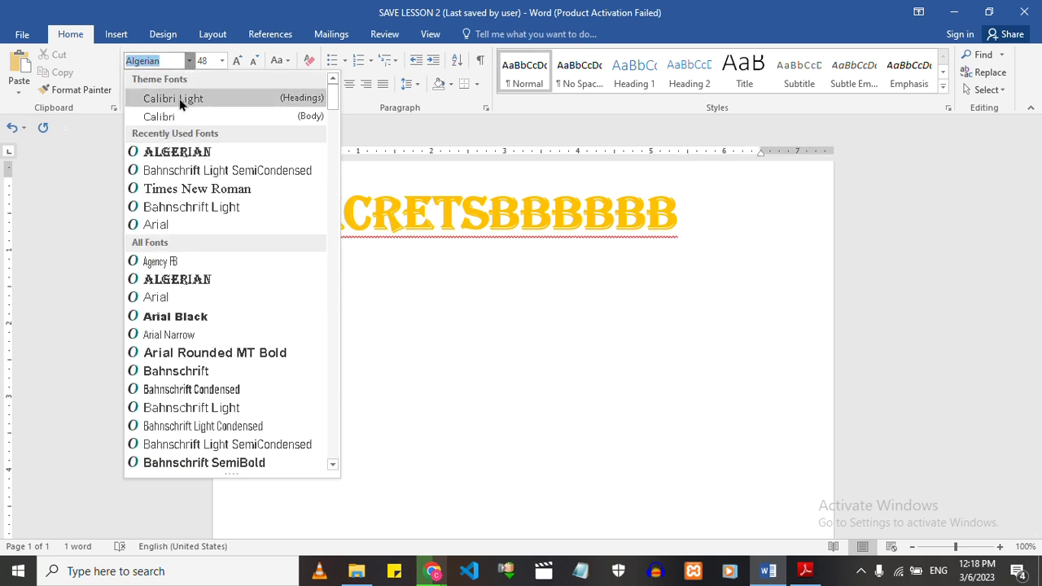
{"action": "left_click", "coordinate": [174, 117]}
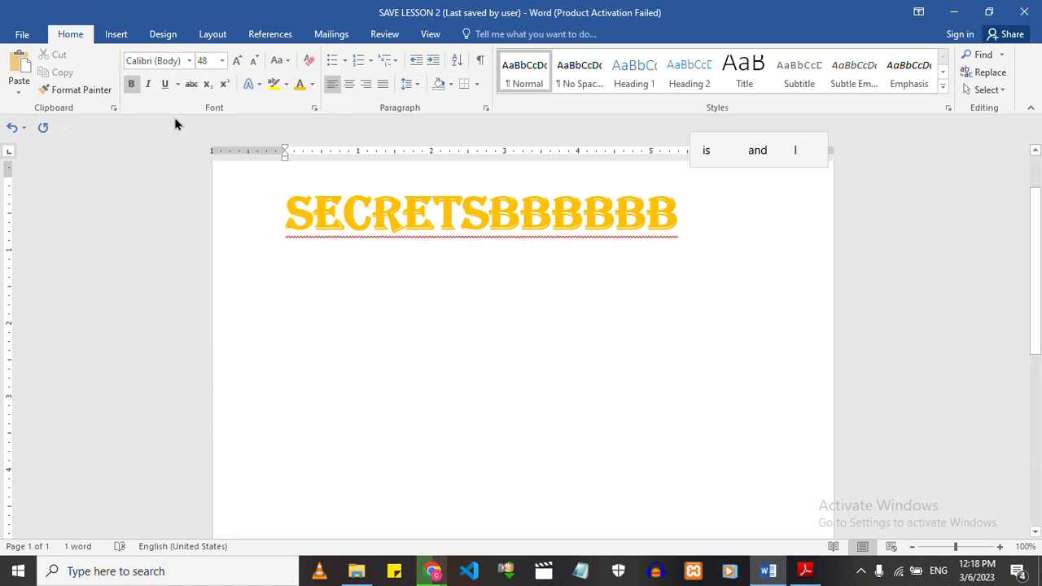
{"action": "key", "text": "Return"}
{"action": "key", "text": "Return"}
{"action": "type", "text": "bbbbb"}
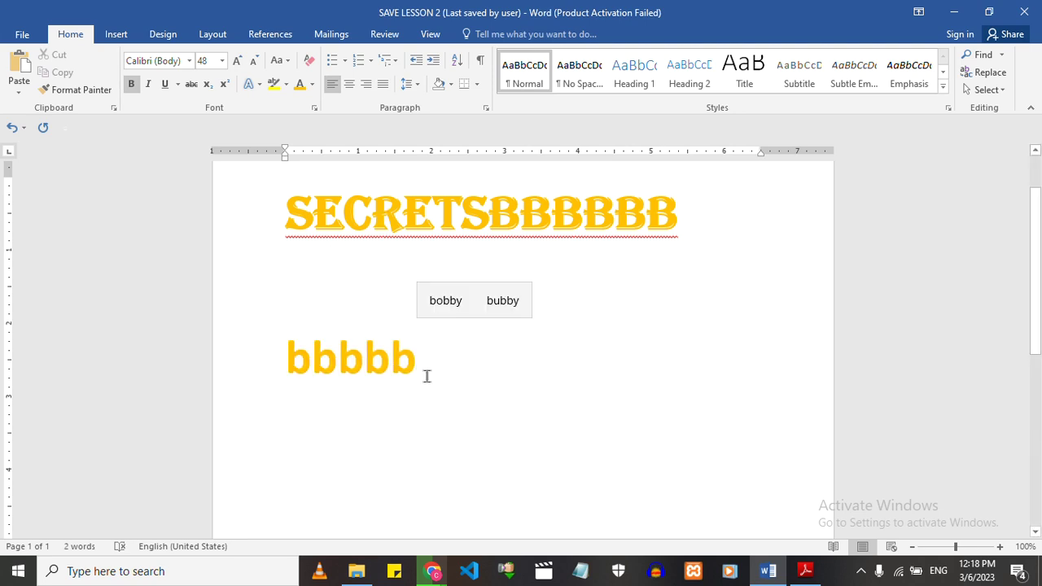
Try lowercase on the "bbbbb" line, and convert it to UPPERCASE
{"action": "left_click_drag", "start_coordinate": [426, 374], "coordinate": [261, 414]}
{"action": "left_click", "coordinate": [291, 61]}
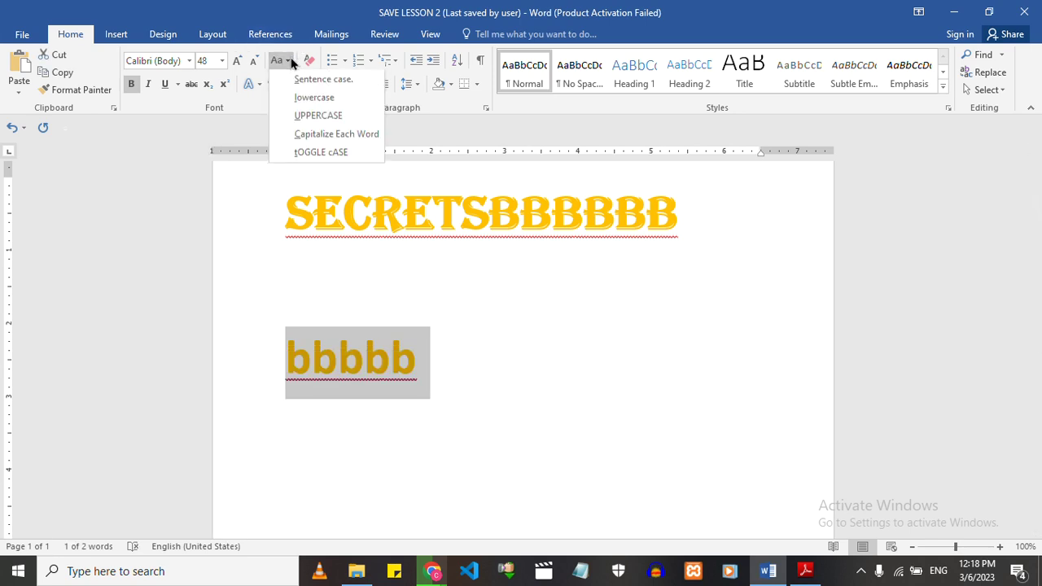
{"action": "left_click", "coordinate": [295, 99]}
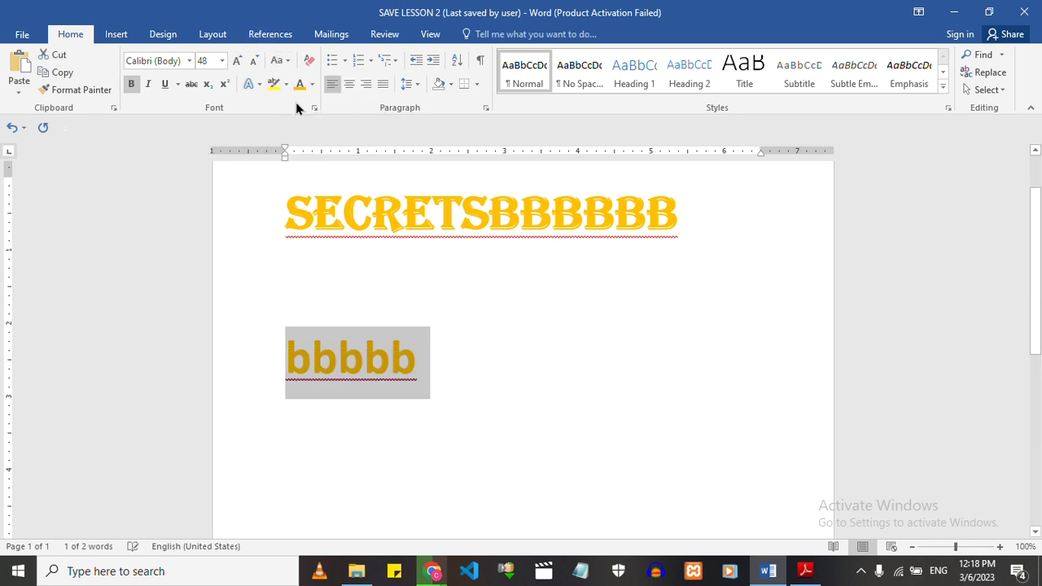
{"action": "left_click", "coordinate": [276, 60]}
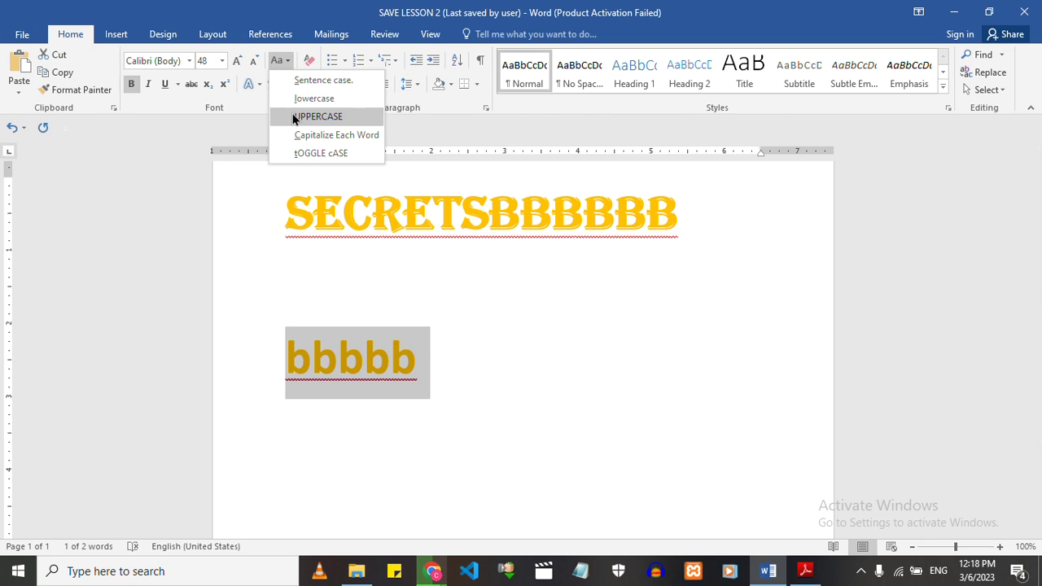
{"action": "left_click", "coordinate": [298, 116]}
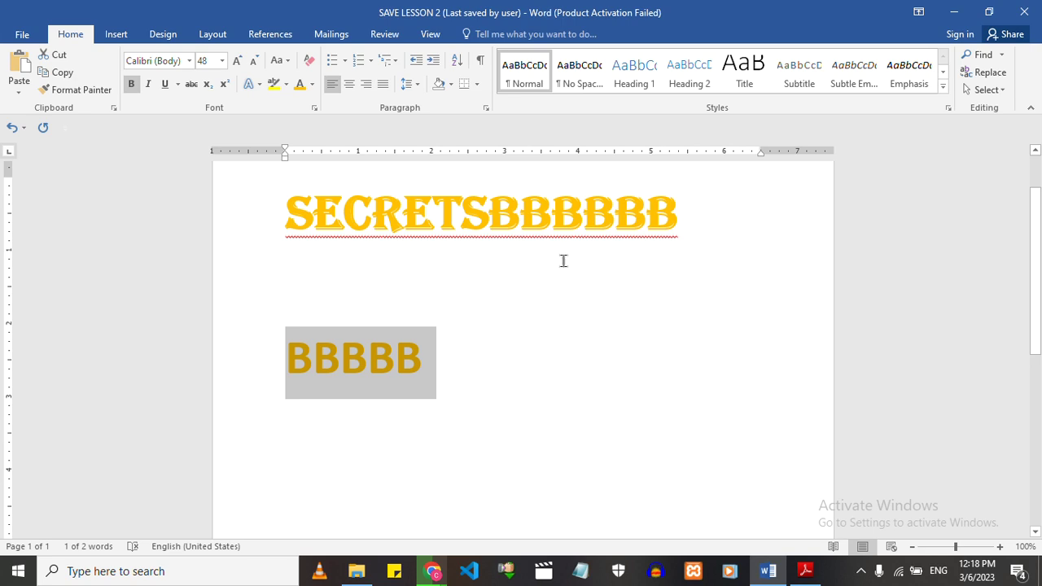
Set the font of the BBBBB line to Times New Roman and replace its text with "bbbbbb"
{"action": "left_click", "coordinate": [189, 61]}
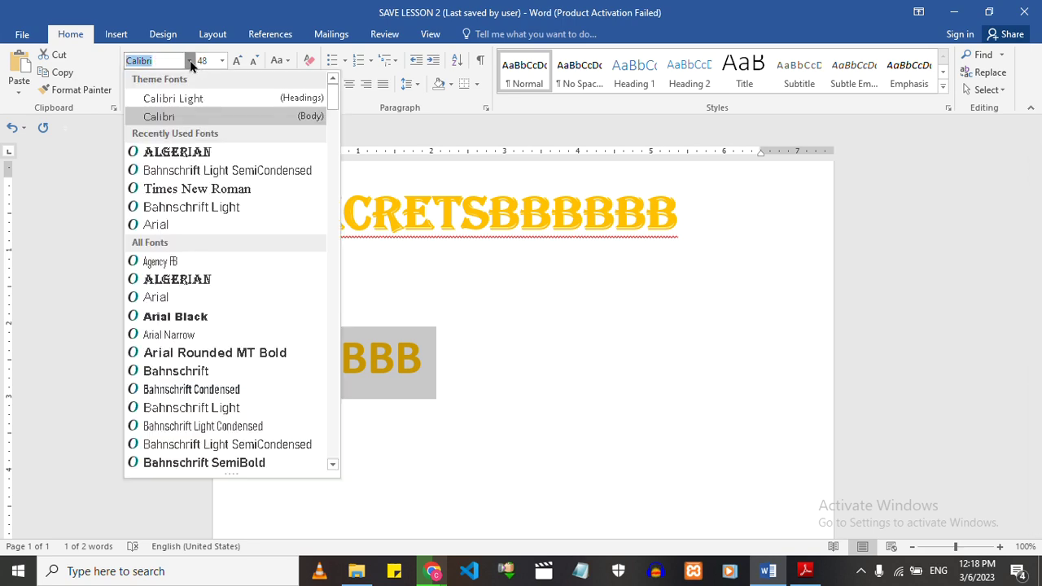
{"action": "left_click", "coordinate": [171, 188]}
{"action": "left_click", "coordinate": [522, 419]}
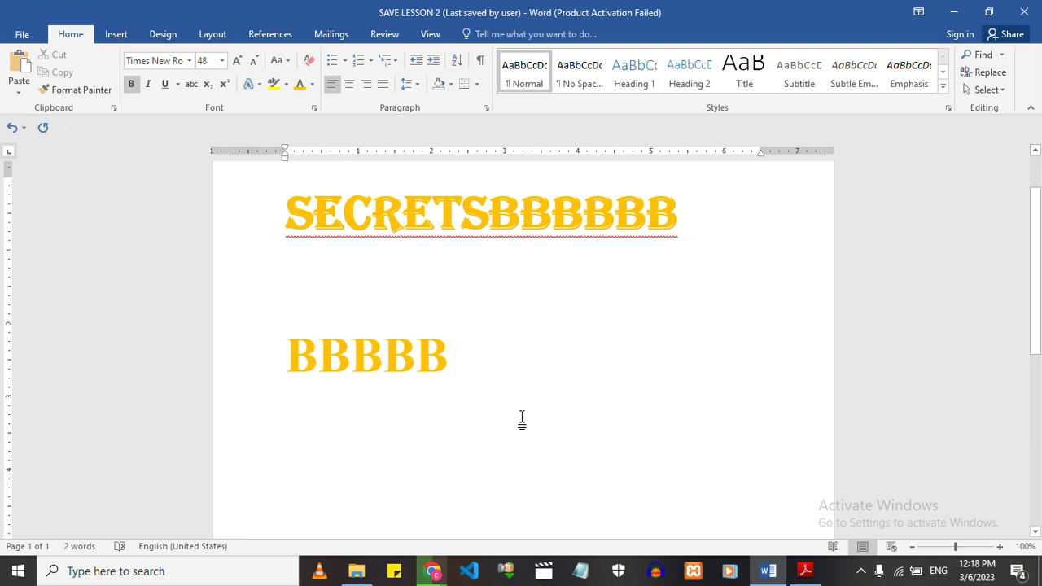
{"action": "left_click_drag", "start_coordinate": [448, 366], "coordinate": [269, 366]}
{"action": "type", "text": "b"}
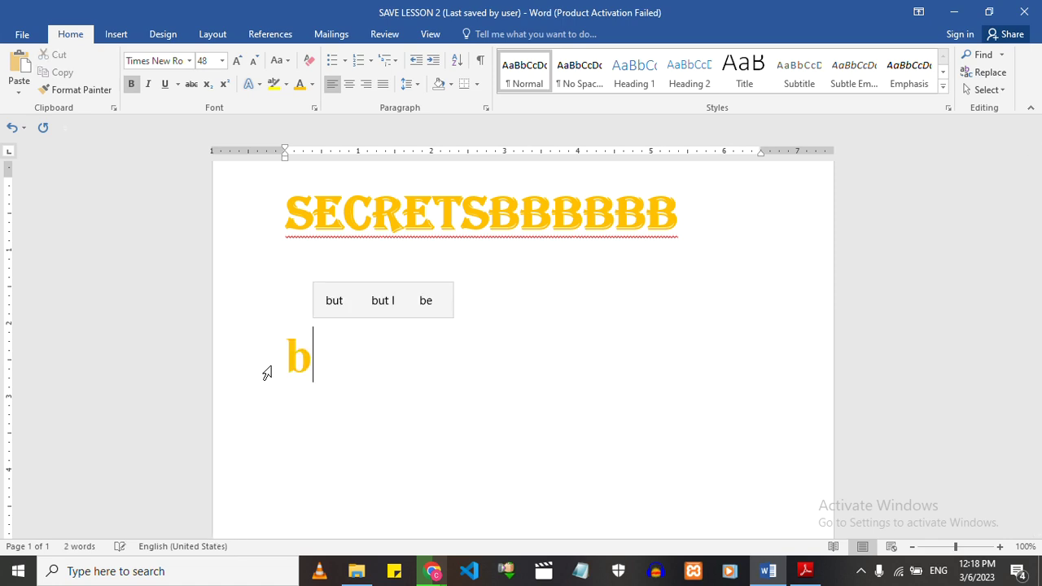
{"action": "type", "text": "bbbbb"}
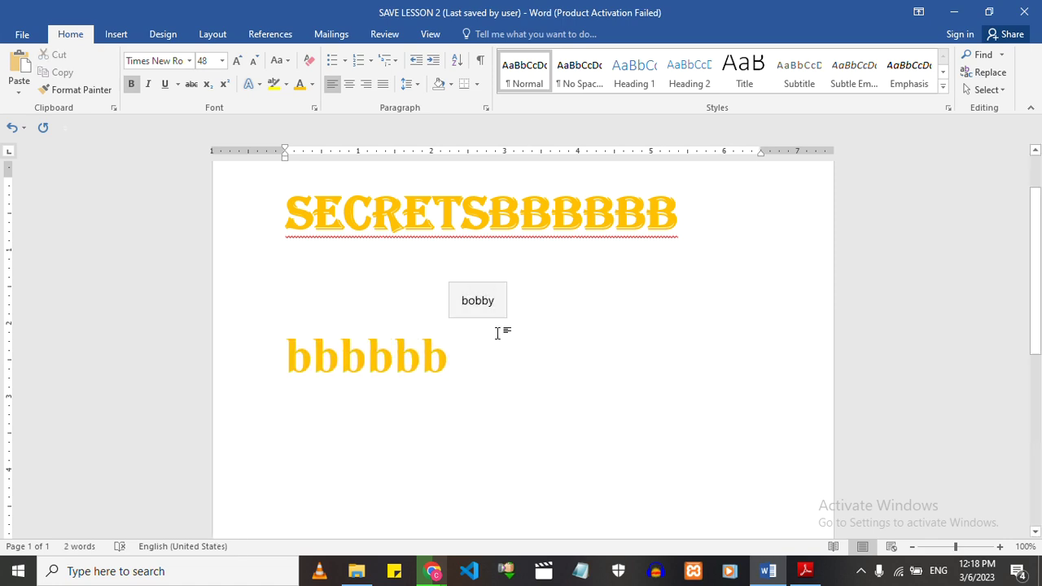
Try UPPERCASE on the Times New Roman "bbbbbb" line, and apply Toggle Case to it
{"action": "left_click_drag", "start_coordinate": [440, 363], "coordinate": [207, 361]}
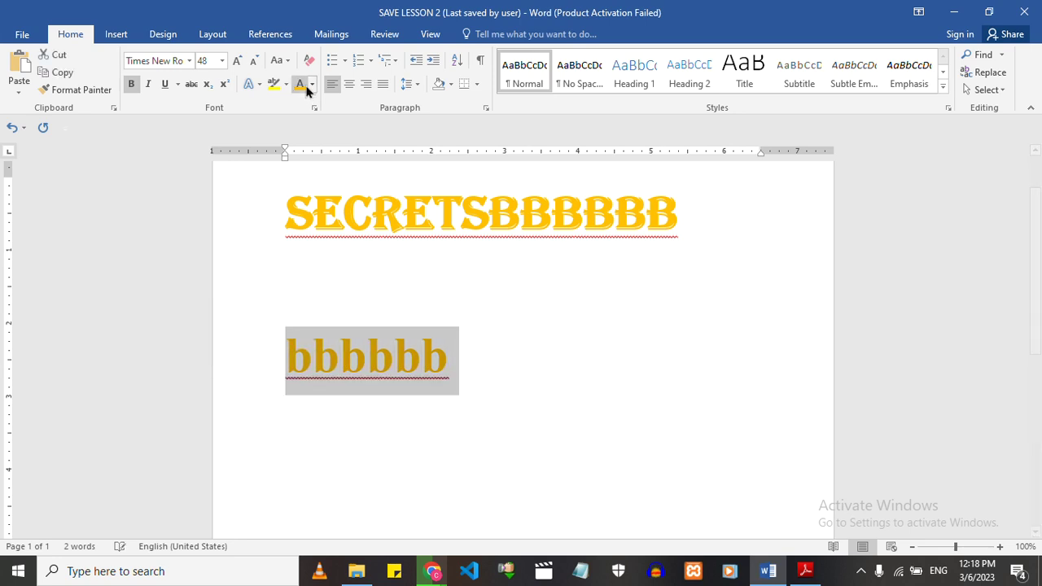
{"action": "left_click", "coordinate": [284, 63]}
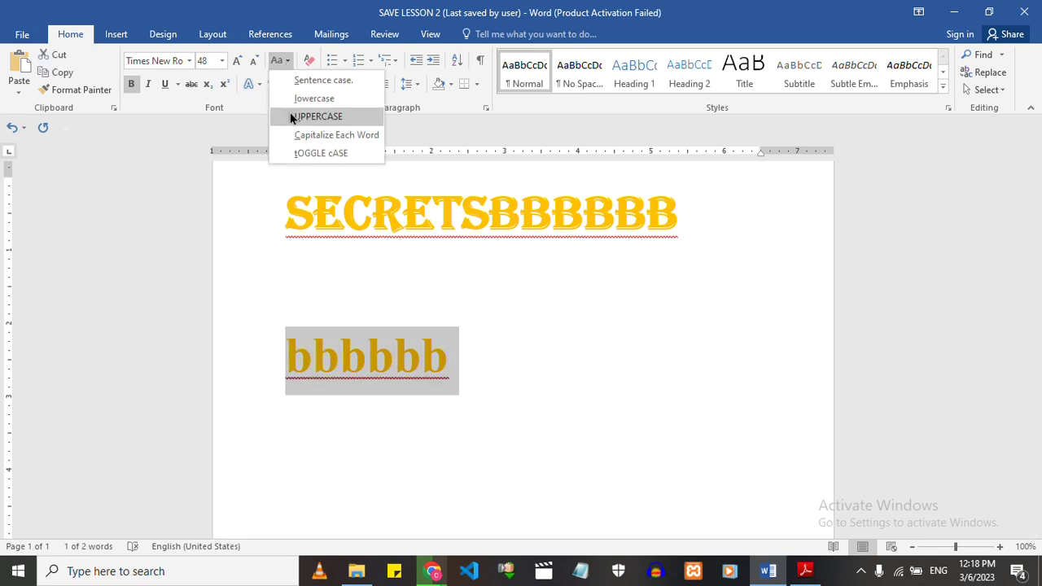
{"action": "left_click", "coordinate": [318, 116]}
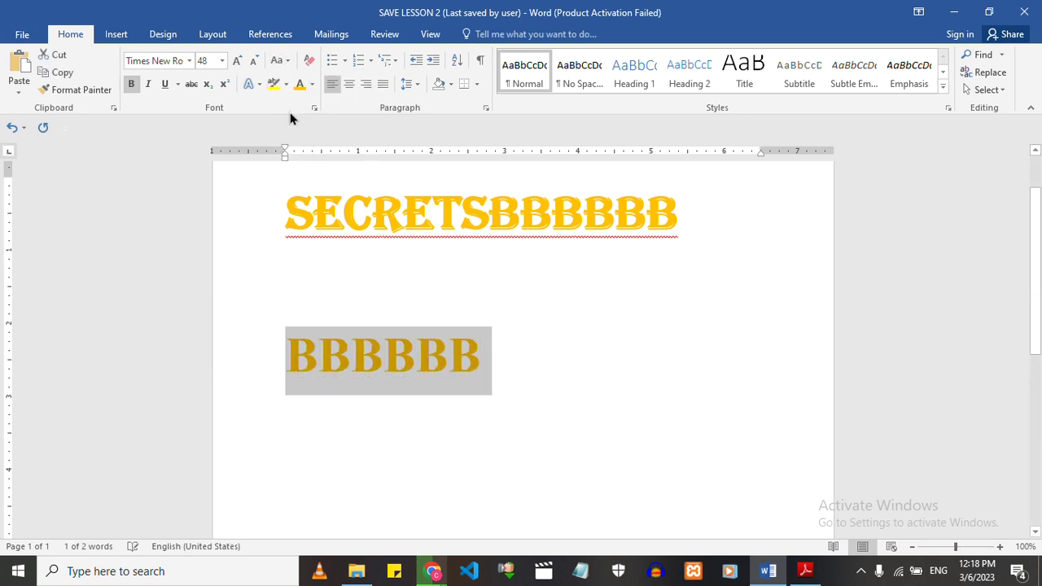
{"action": "left_click", "coordinate": [293, 62]}
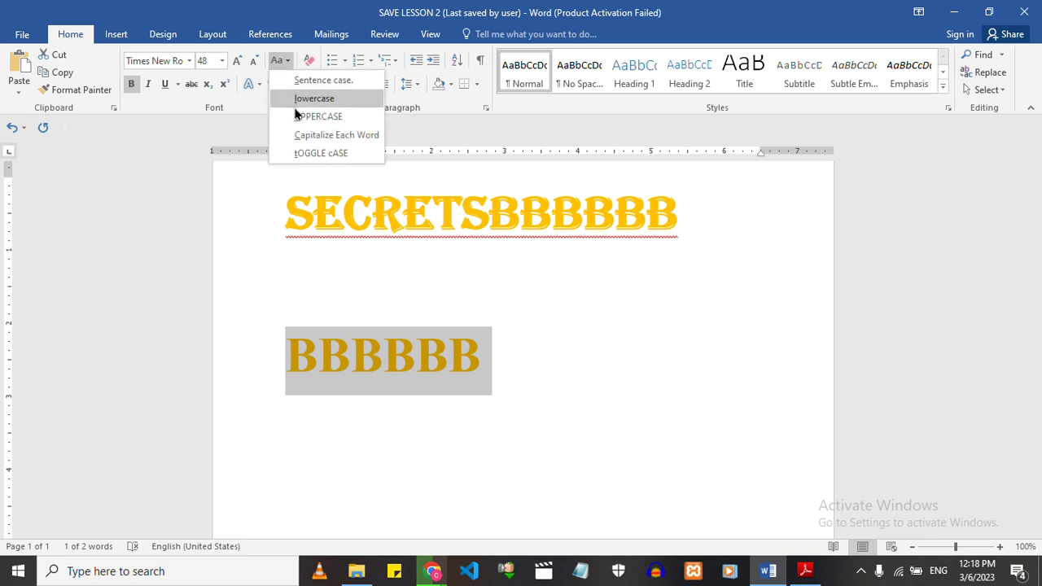
{"action": "left_click", "coordinate": [307, 152]}
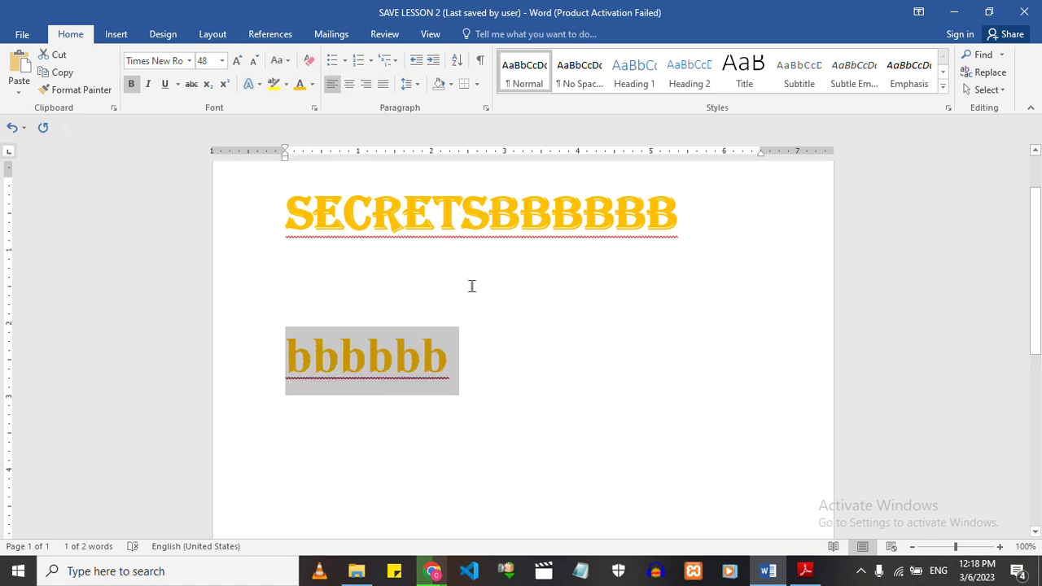
Apply Capitalize Each Word to the "bbbbbb" line, and finish with Sentence case
{"action": "left_click", "coordinate": [286, 63]}
{"action": "left_click", "coordinate": [302, 130]}
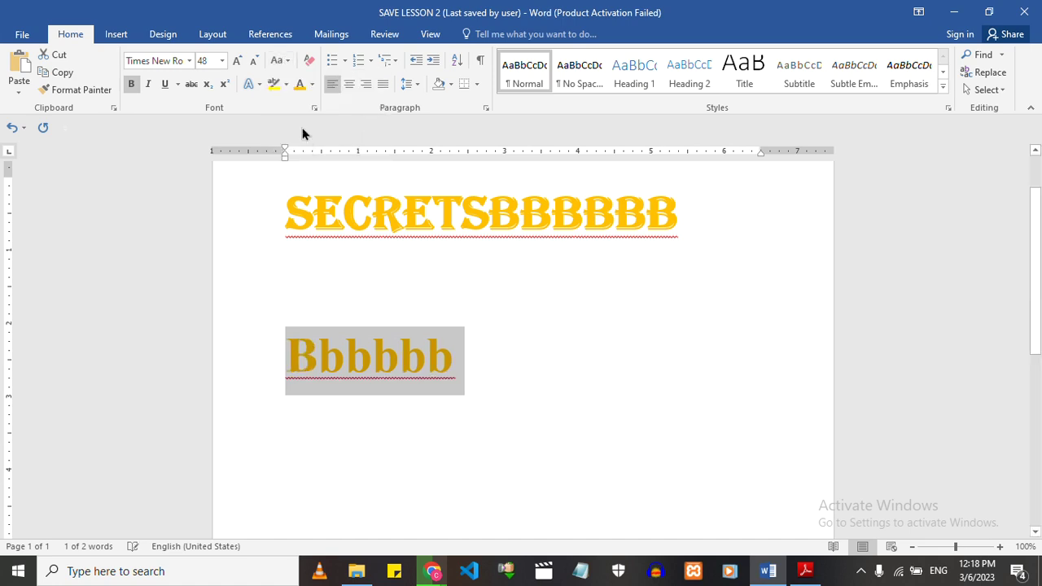
{"action": "left_click", "coordinate": [288, 58]}
{"action": "left_click", "coordinate": [296, 80]}
{"action": "left_click", "coordinate": [473, 292]}
{"action": "left_click", "coordinate": [475, 348]}
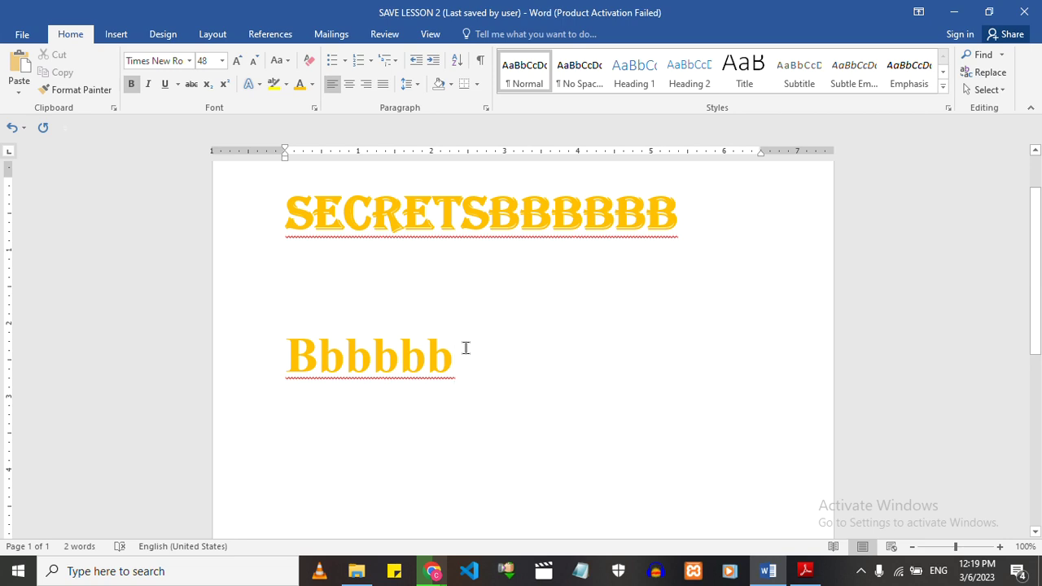
Replace the SECRETSBBBBBB heading and the Bbbbbb line with the text "This is a computer"
{"action": "left_click_drag", "start_coordinate": [466, 348], "coordinate": [261, 213]}
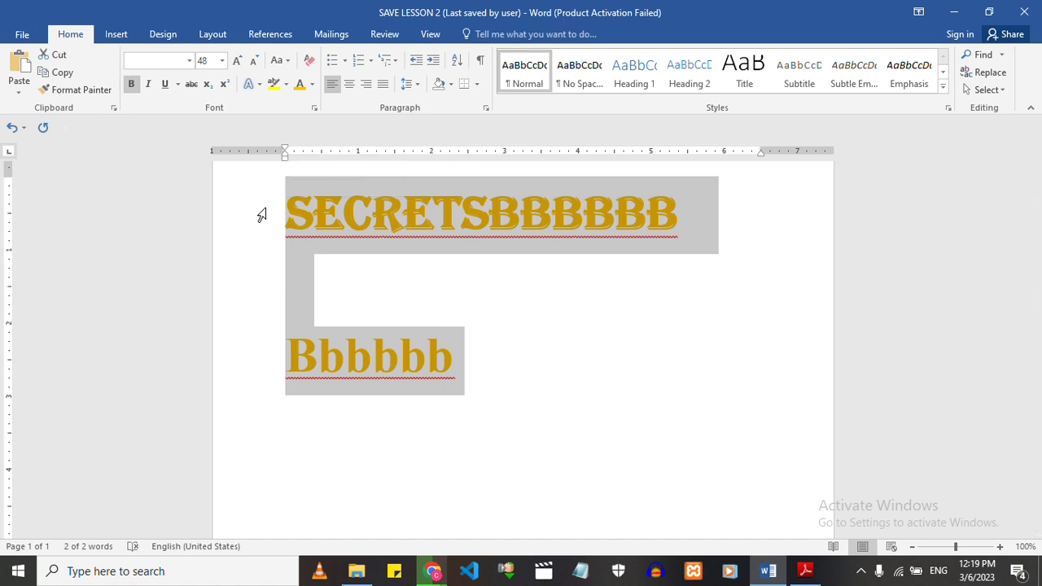
{"action": "type", "text": "TH"}
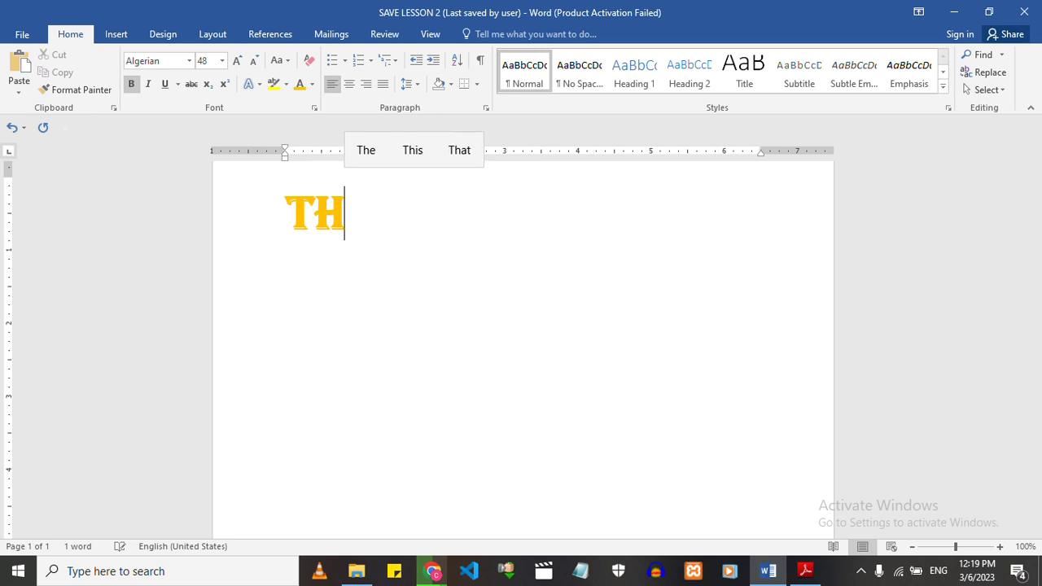
{"action": "type", "text": "IS IS A"}
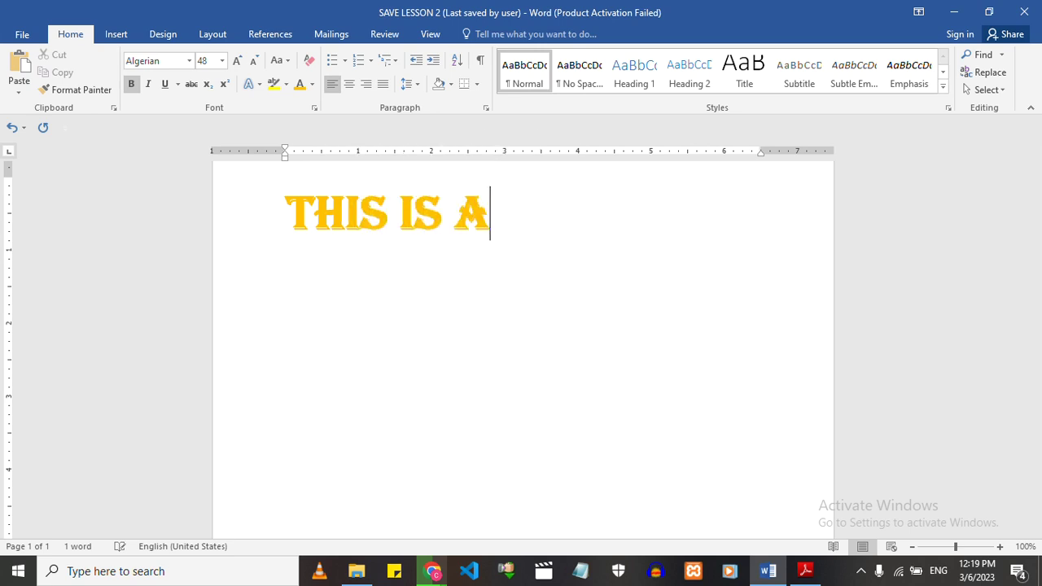
{"action": "type", "text": "COM"}
{"action": "key", "text": "BackSpace"}
{"action": "key", "text": "BackSpace"}
{"action": "key", "text": "BackSpace"}
{"action": "type", "text": "COM"}
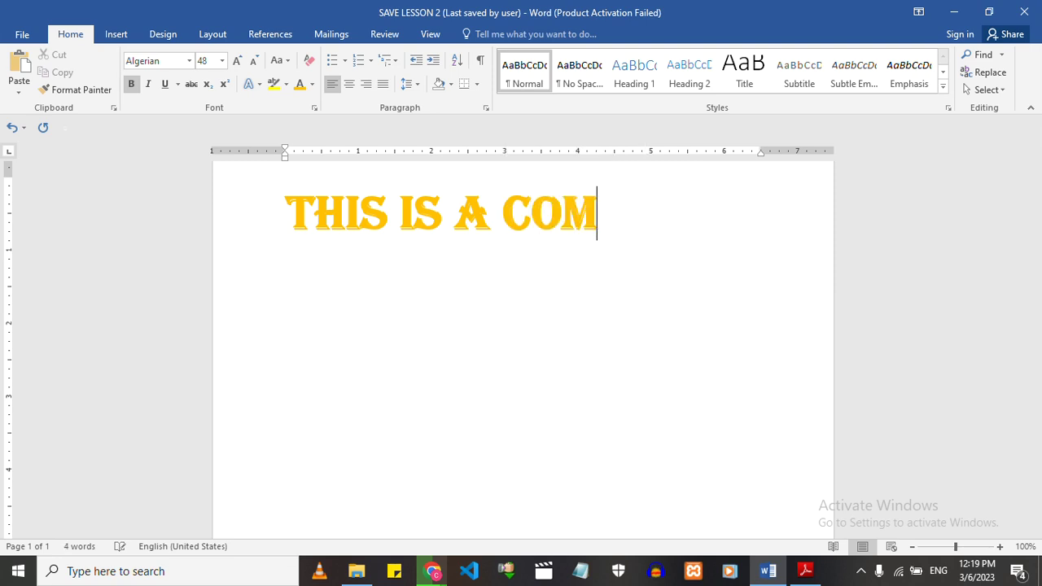
{"action": "type", "text": "PUTER"}
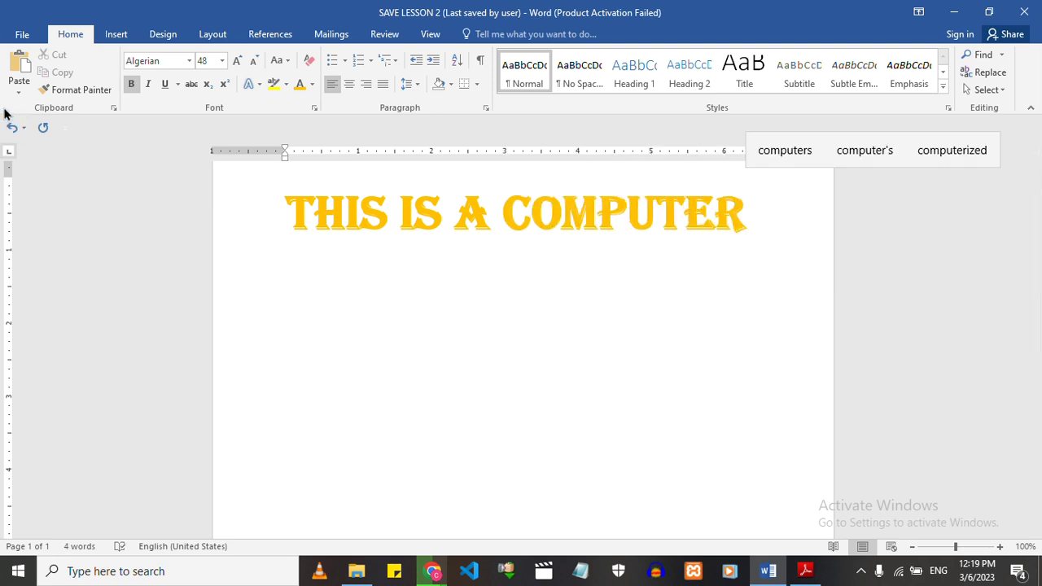
Set the "This is a computer" line's font colour to Automatic and its font to Times New Roman
{"action": "left_click", "coordinate": [261, 226]}
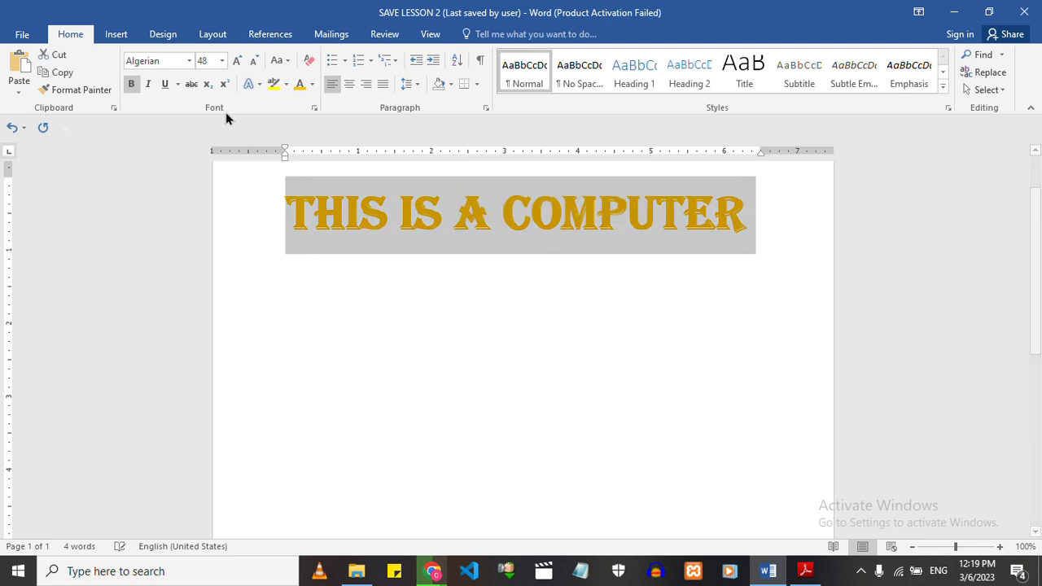
{"action": "left_click", "coordinate": [311, 84]}
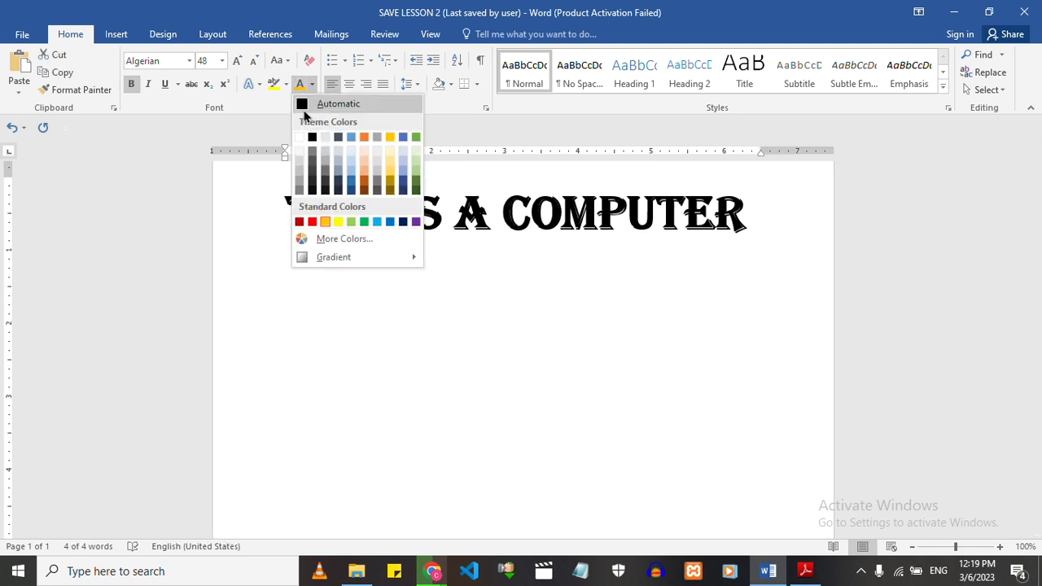
{"action": "left_click", "coordinate": [303, 103]}
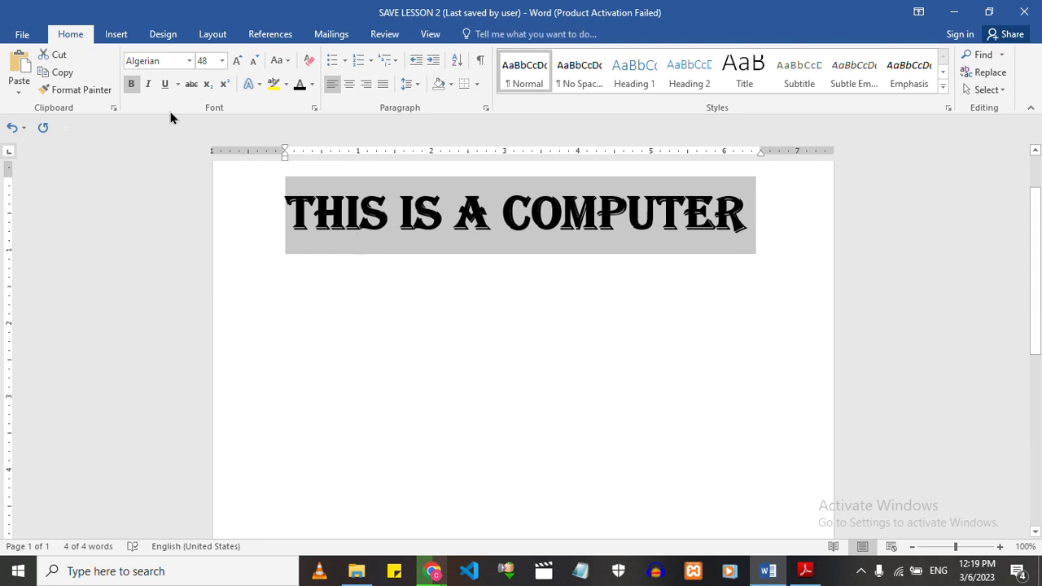
{"action": "left_click", "coordinate": [189, 64]}
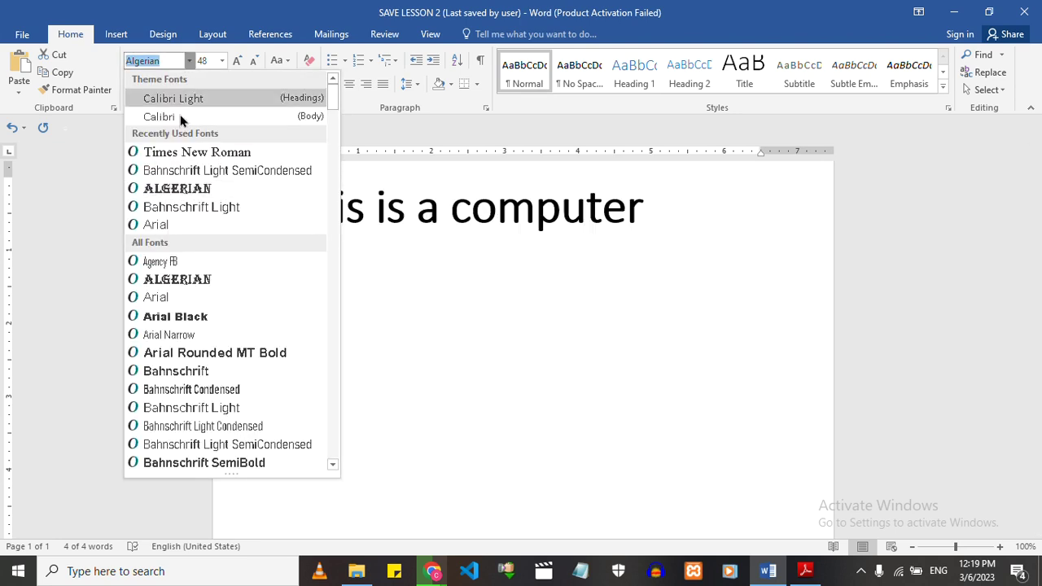
{"action": "left_click", "coordinate": [177, 156]}
{"action": "left_click", "coordinate": [449, 300]}
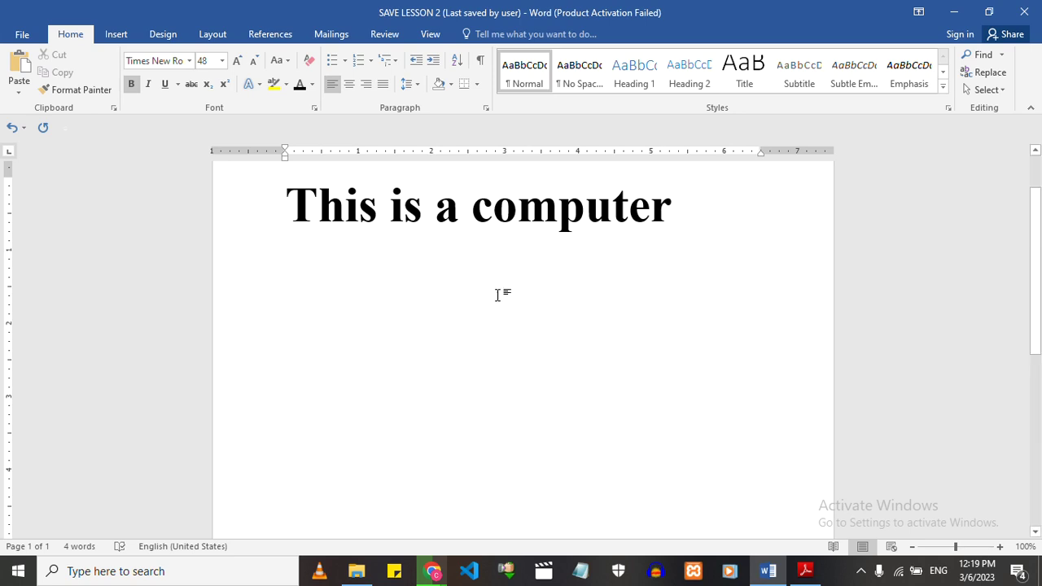
{"action": "left_click_drag", "start_coordinate": [689, 221], "coordinate": [179, 188]}
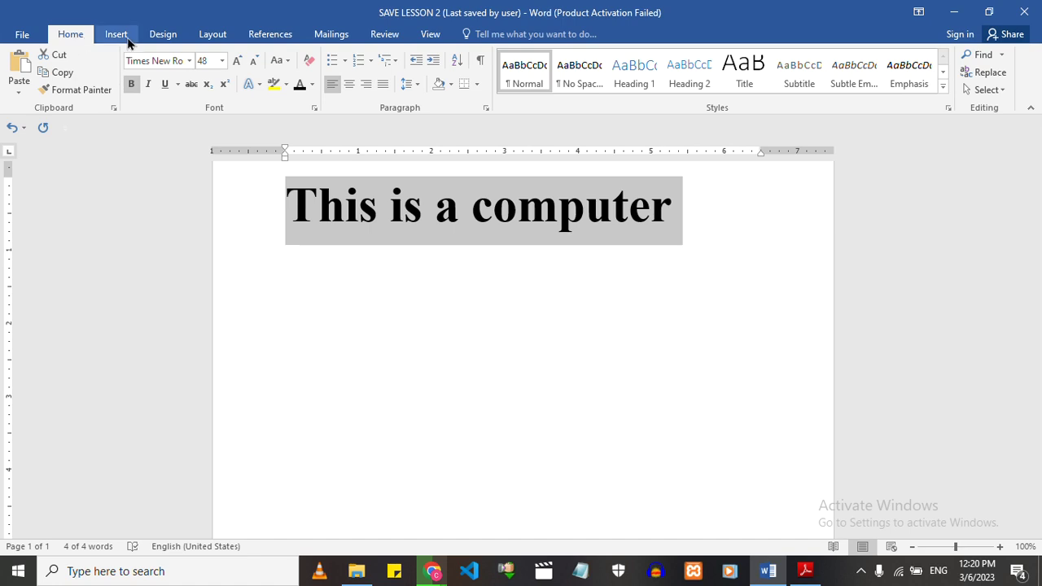
{"action": "left_click", "coordinate": [286, 86]}
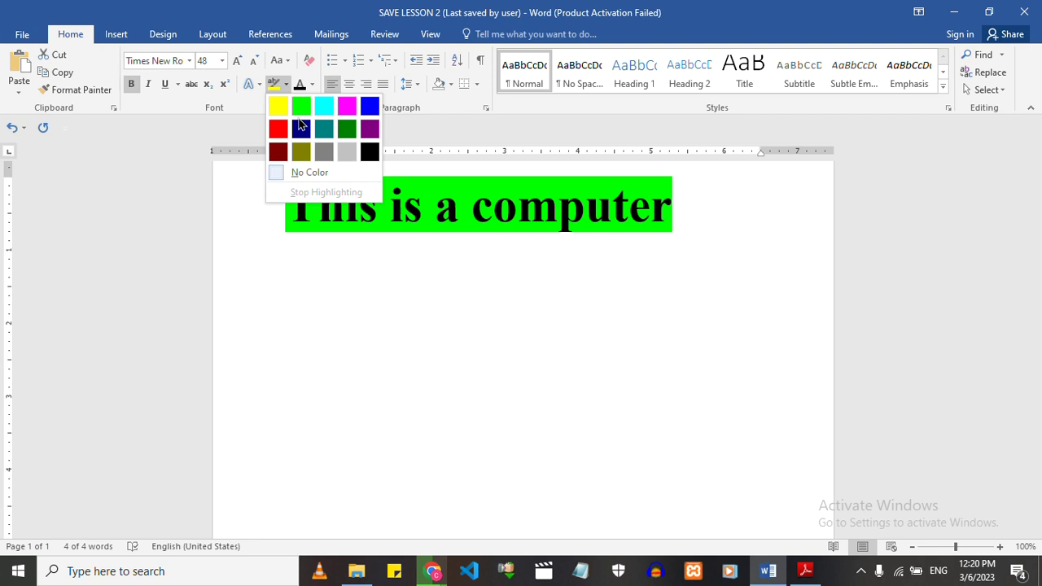
{"action": "left_click", "coordinate": [421, 294]}
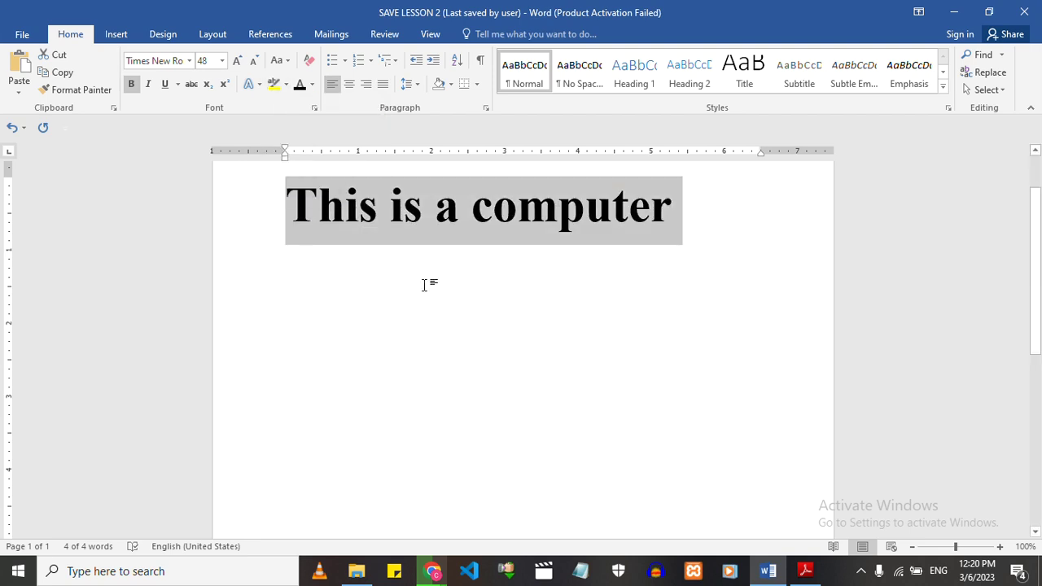
{"action": "left_click", "coordinate": [665, 249]}
Highlight the word "computer" in dark blue, and extend the same highlight to "a computer"
{"action": "left_click_drag", "start_coordinate": [687, 210], "coordinate": [473, 202]}
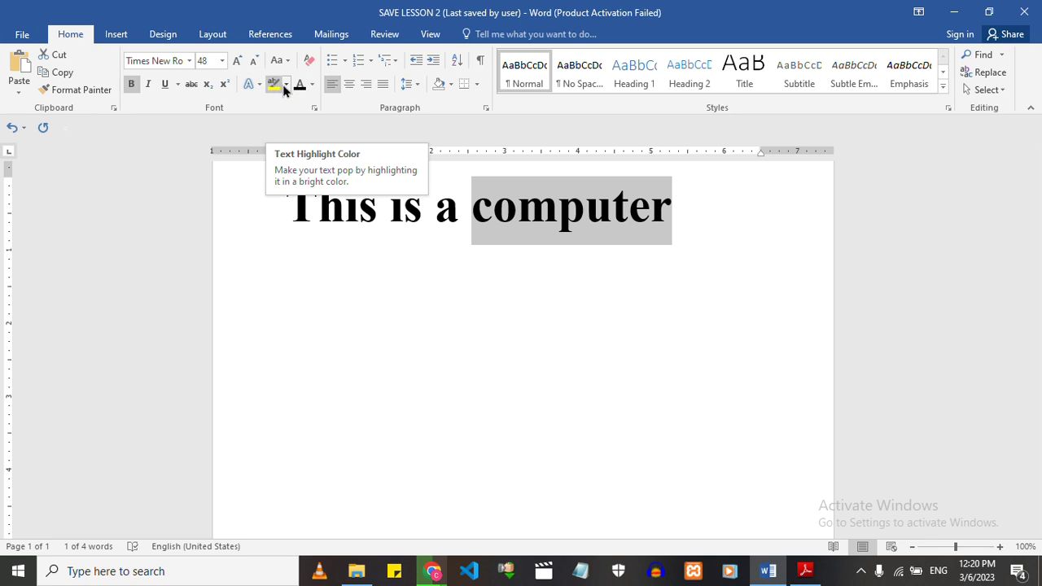
{"action": "left_click", "coordinate": [285, 86]}
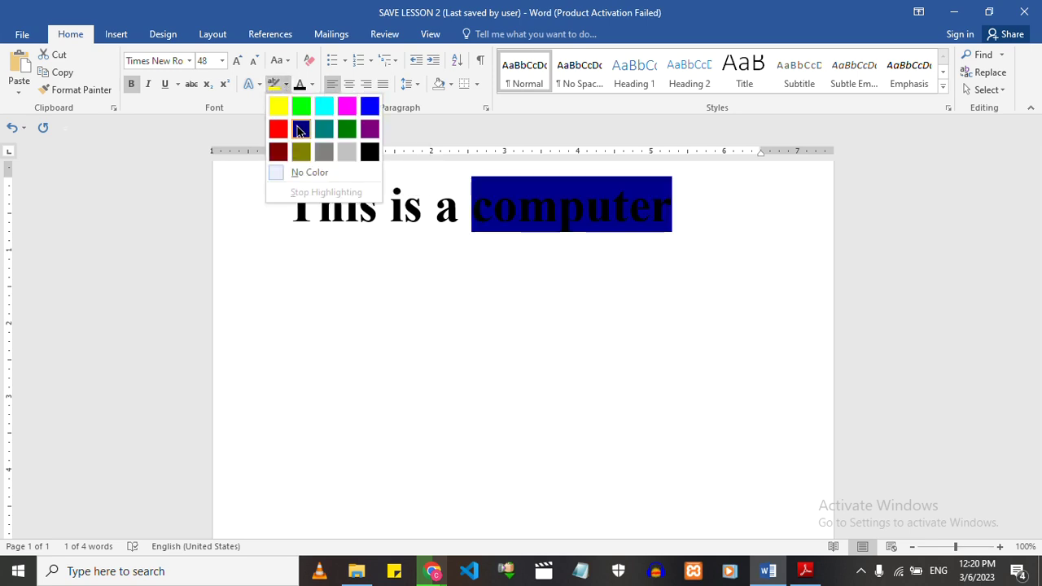
{"action": "left_click", "coordinate": [299, 130]}
{"action": "left_click", "coordinate": [279, 254]}
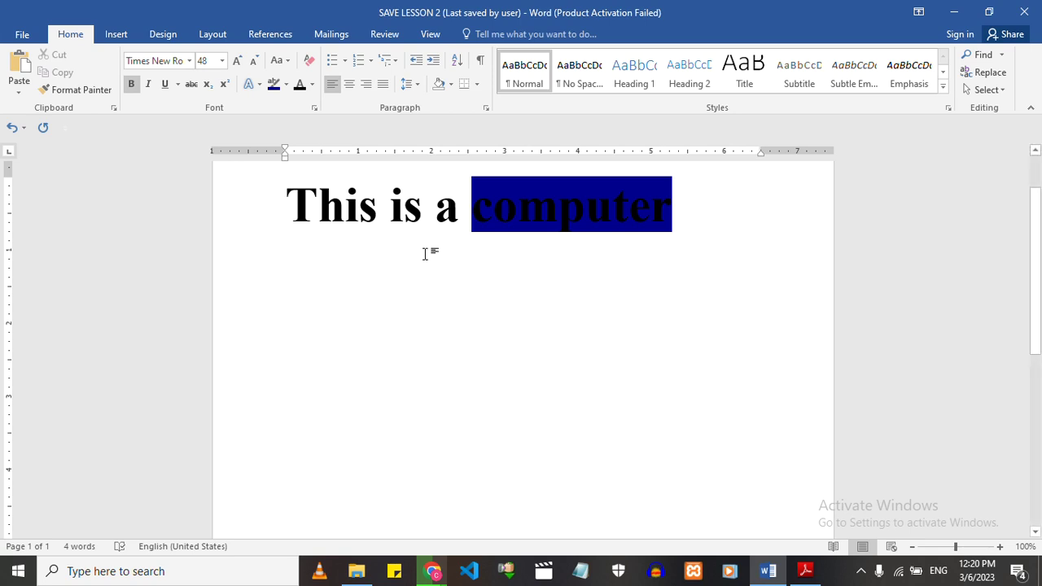
{"action": "left_click_drag", "start_coordinate": [536, 199], "coordinate": [618, 219]}
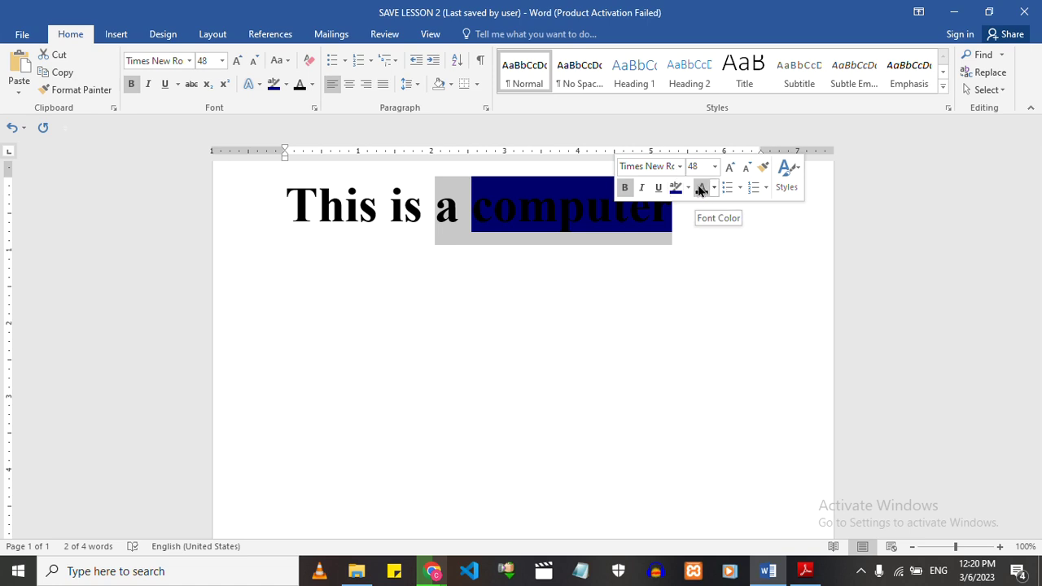
{"action": "left_click", "coordinate": [683, 190]}
Remove the highlight from "a computer" by setting the highlight colour to No Color
{"action": "left_click", "coordinate": [687, 188]}
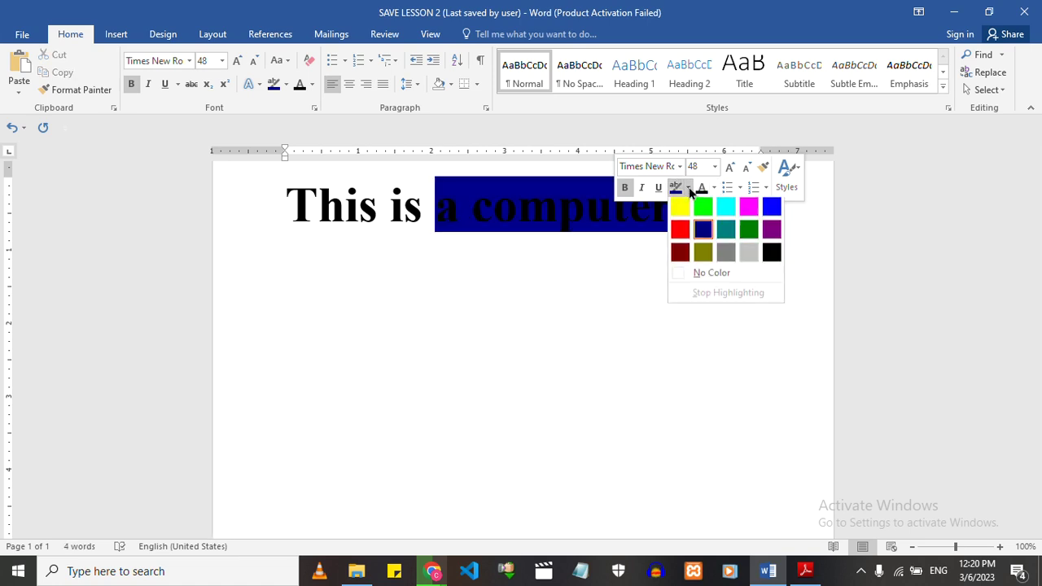
{"action": "left_click", "coordinate": [678, 277]}
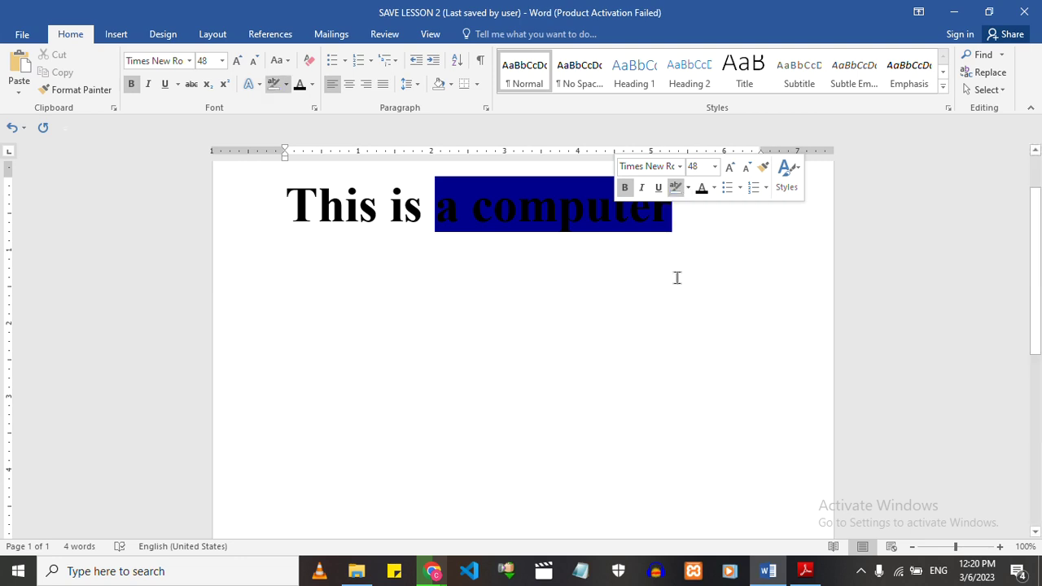
{"action": "mouse_move", "coordinate": [677, 227]}
{"action": "left_mouse_down"}
{"action": "mouse_move", "coordinate": [593, 210]}
{"action": "mouse_move", "coordinate": [437, 203]}
{"action": "left_mouse_up"}
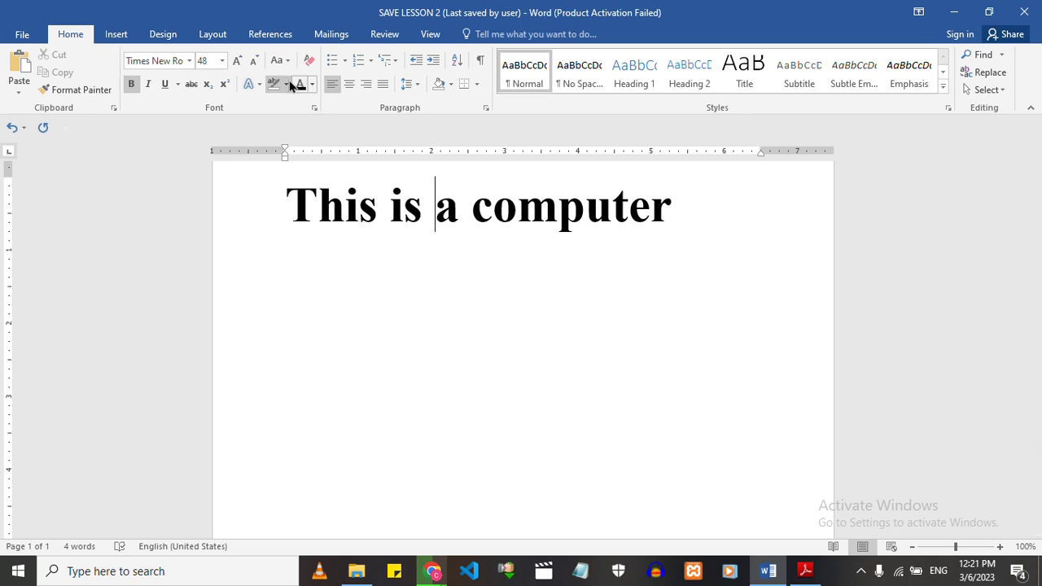
{"action": "left_click", "coordinate": [247, 187]}
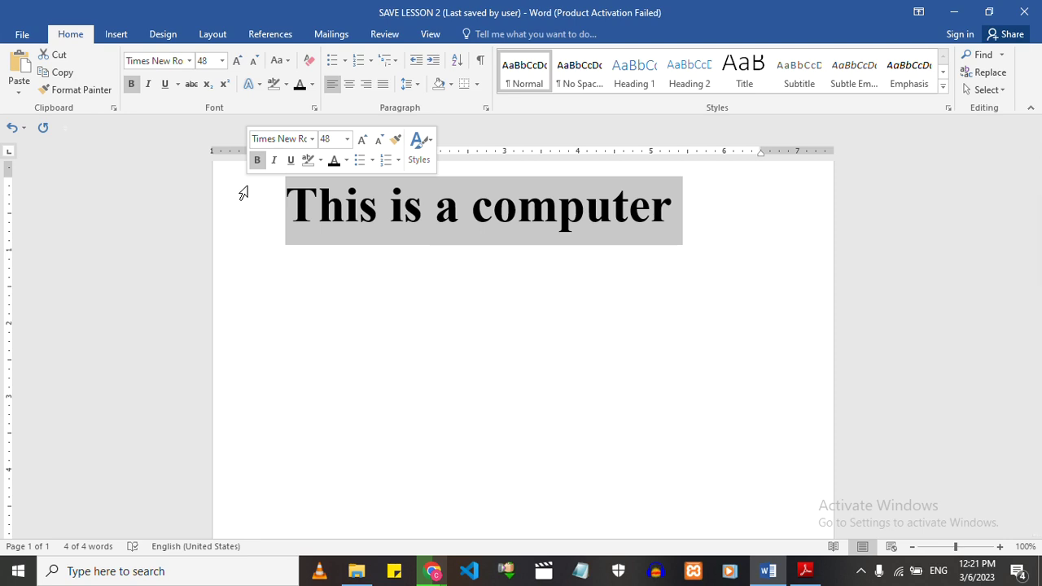
{"action": "left_click", "coordinate": [345, 208]}
{"action": "left_click", "coordinate": [460, 205]}
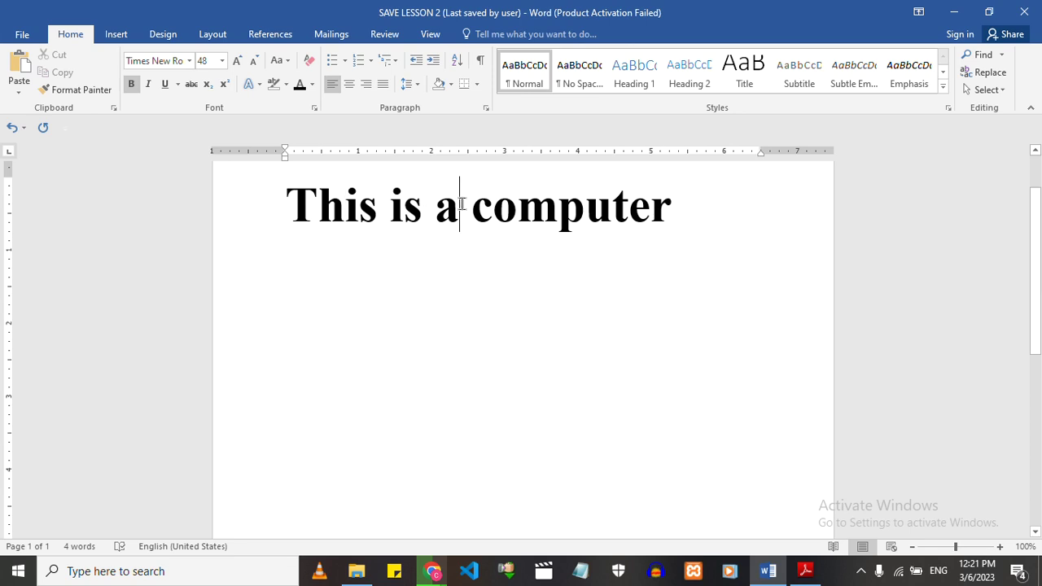
With "a computer" selected, try Justify, centre and right alignment on the line, and finish with Justify
{"action": "left_click_drag", "start_coordinate": [440, 207], "coordinate": [598, 213]}
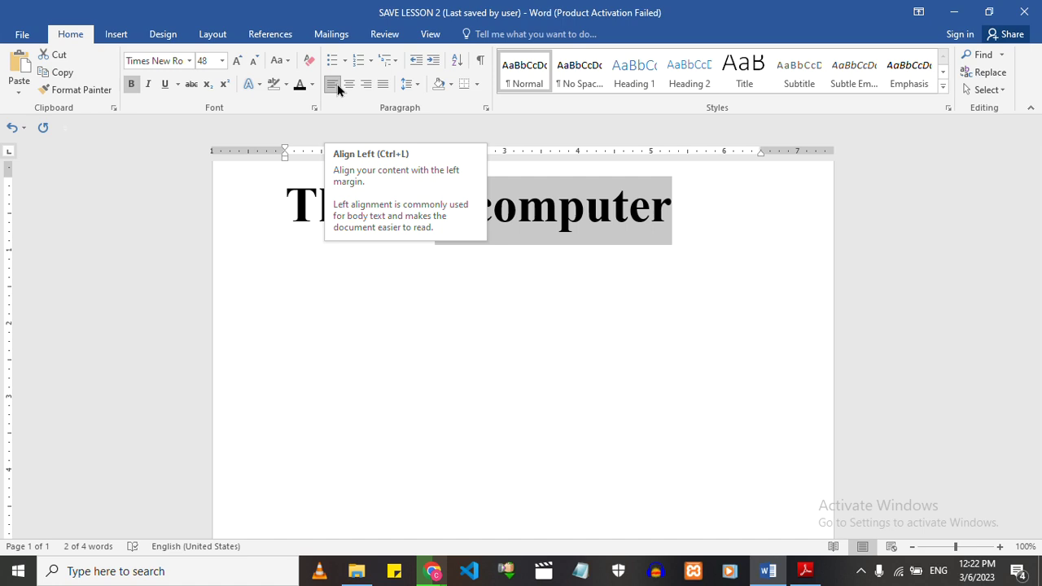
{"action": "key", "text": "ctrl+j"}
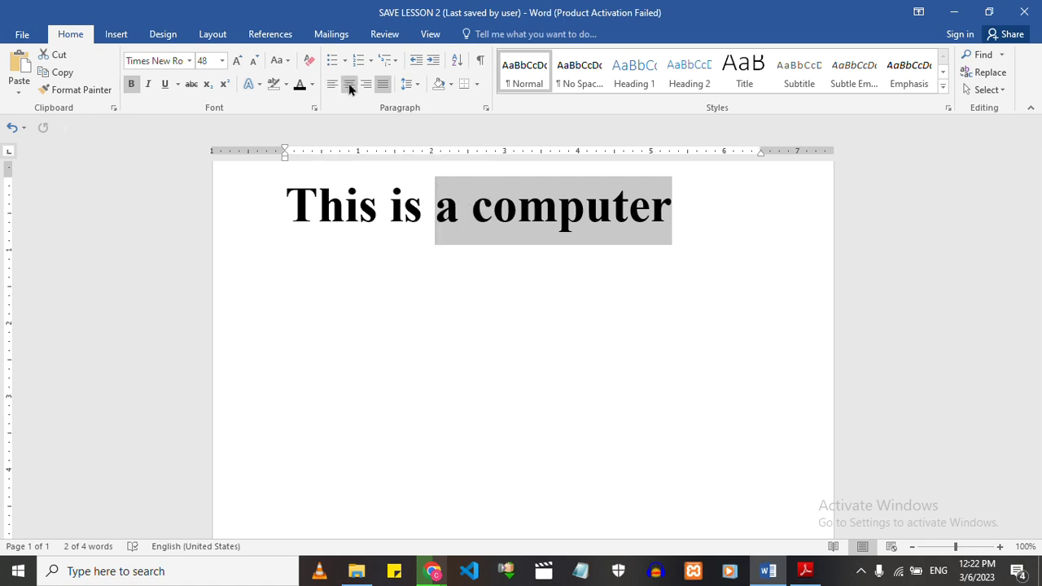
{"action": "left_click", "coordinate": [349, 83]}
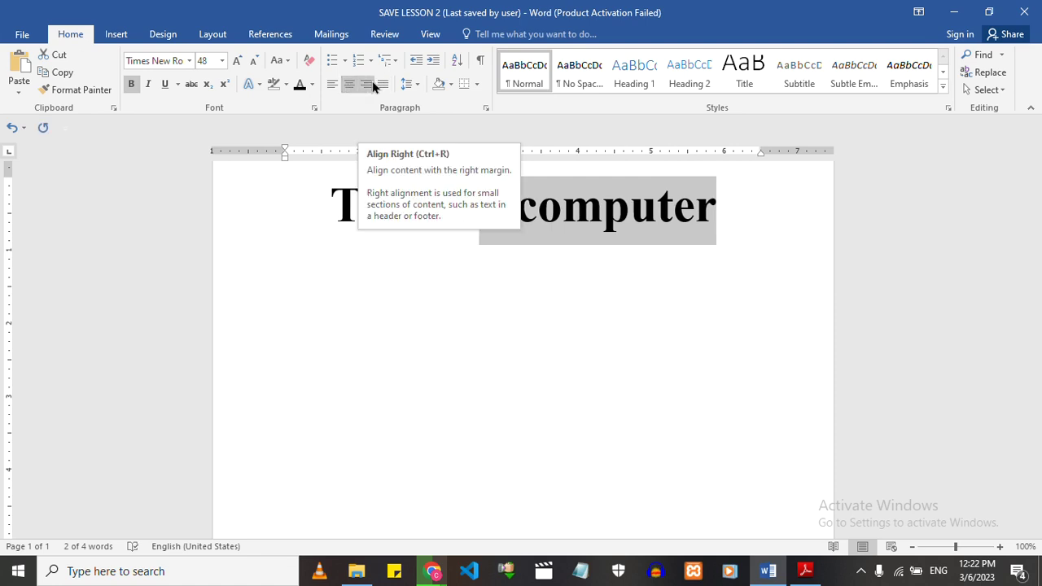
{"action": "left_click", "coordinate": [367, 84]}
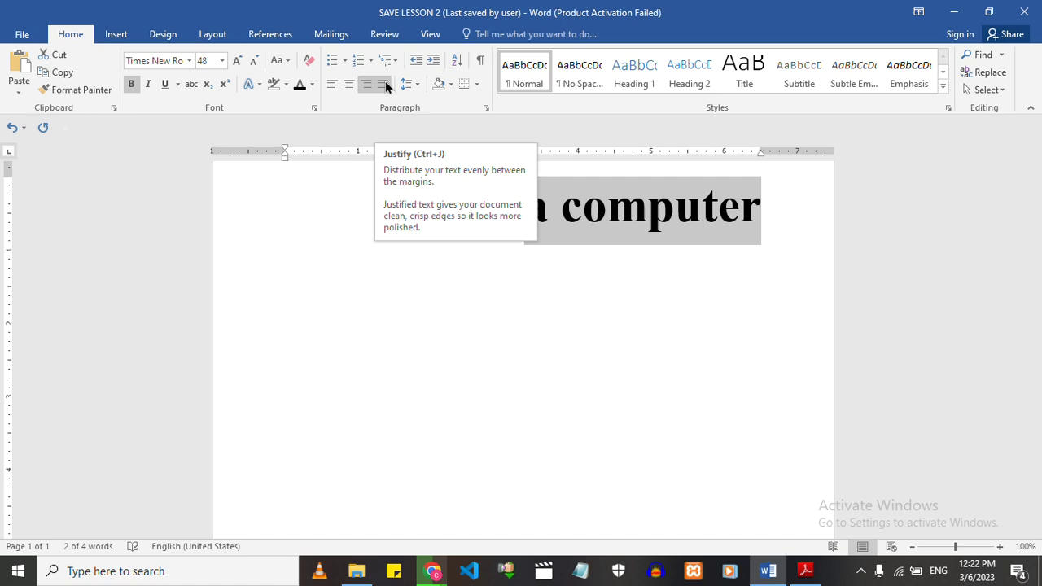
{"action": "left_click", "coordinate": [385, 82]}
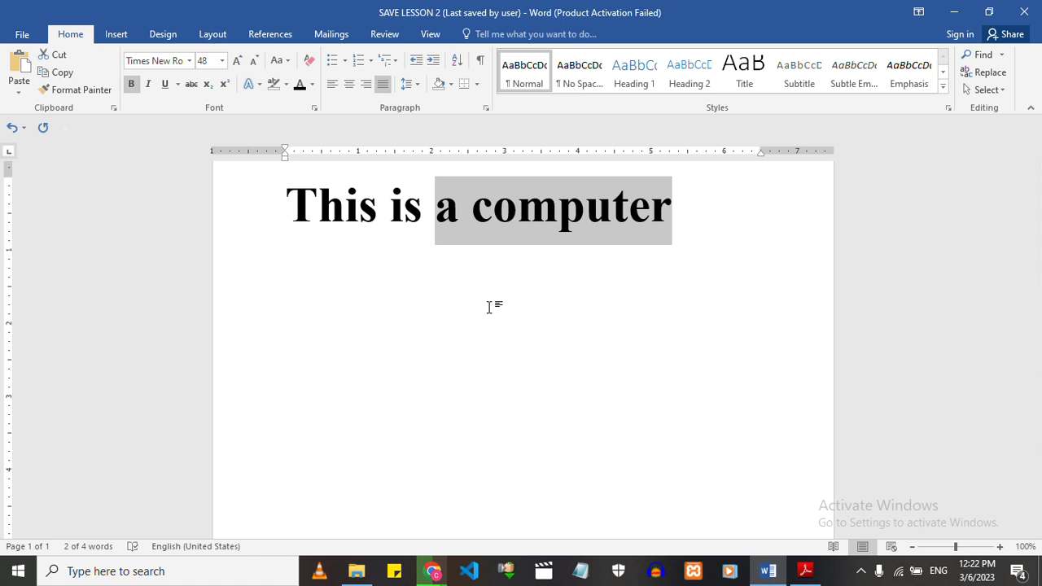
Select the whole document, try centre and right alignment on it, and set it to Justify
{"action": "key", "text": "ctrl+a"}
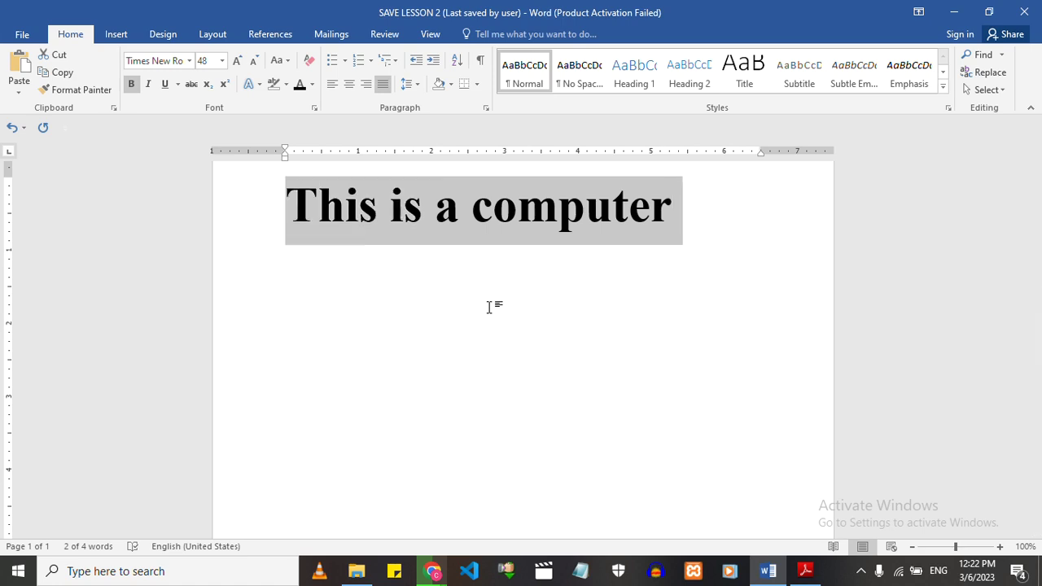
{"action": "left_click", "coordinate": [341, 89]}
{"action": "left_click", "coordinate": [354, 89]}
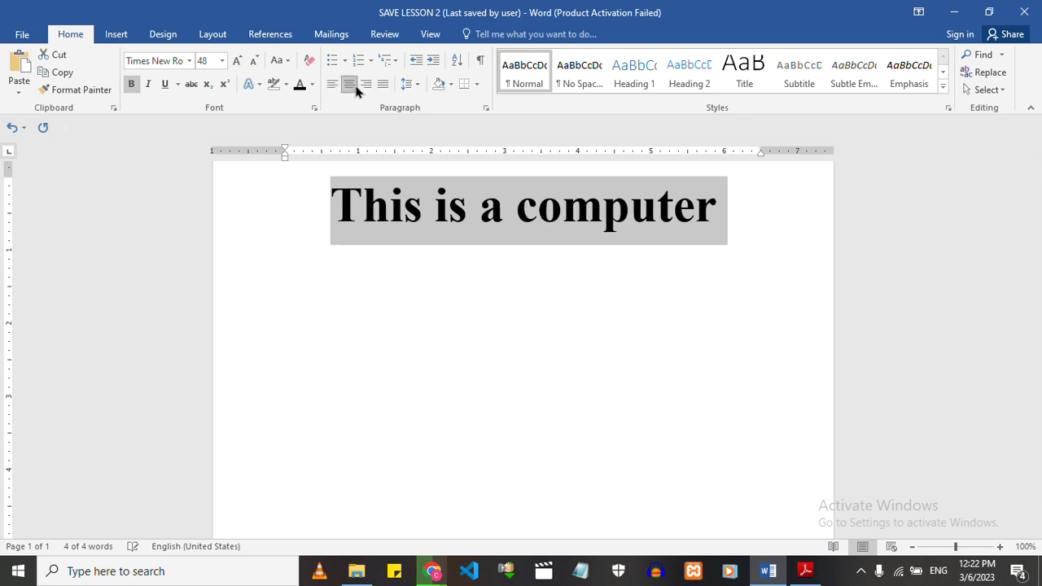
{"action": "left_click", "coordinate": [366, 90]}
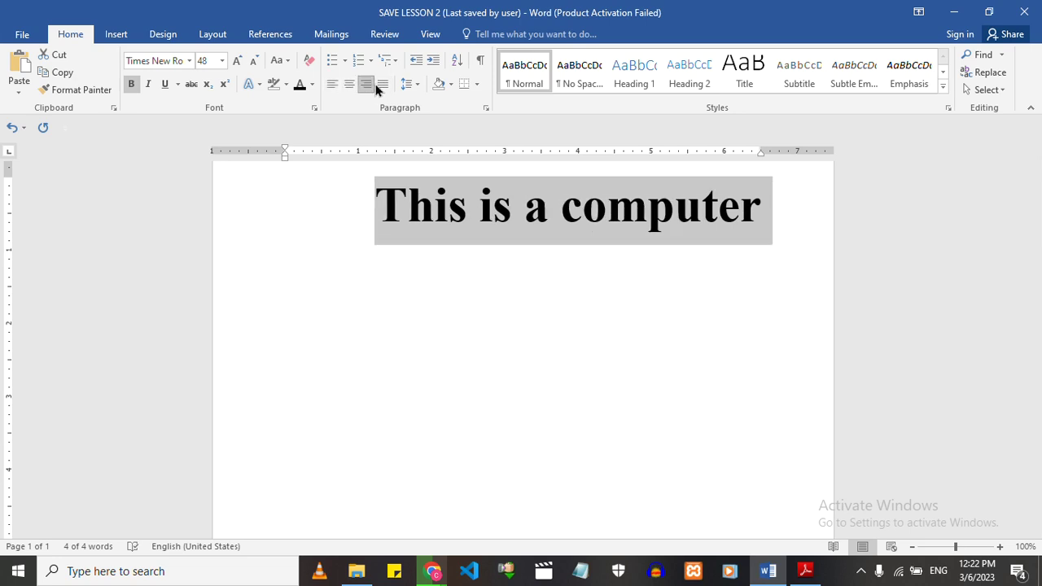
{"action": "left_click", "coordinate": [383, 89]}
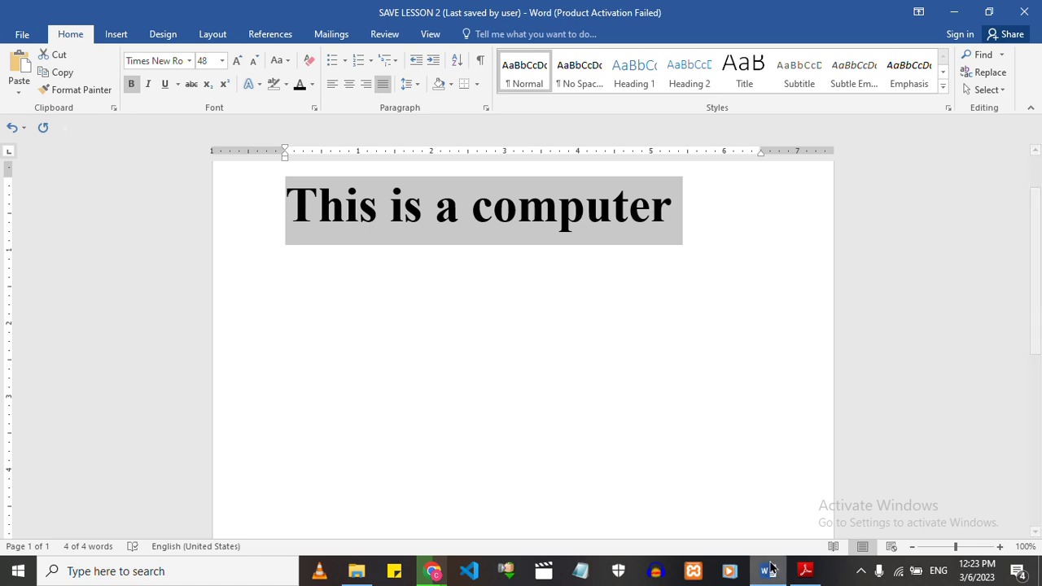
{"action": "mouse_move", "coordinate": [806, 570]}
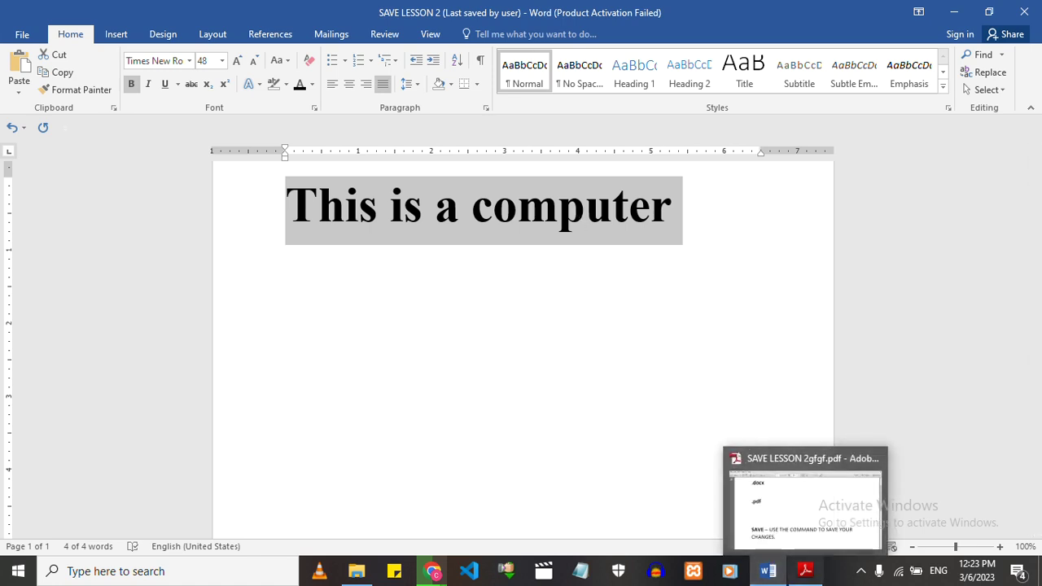
{"action": "left_click", "coordinate": [862, 571]}
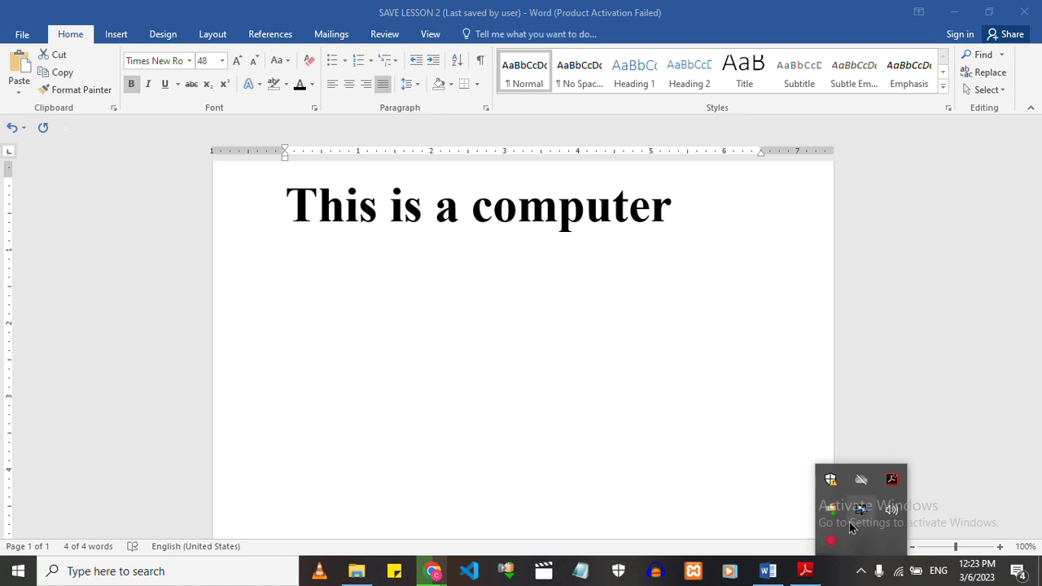